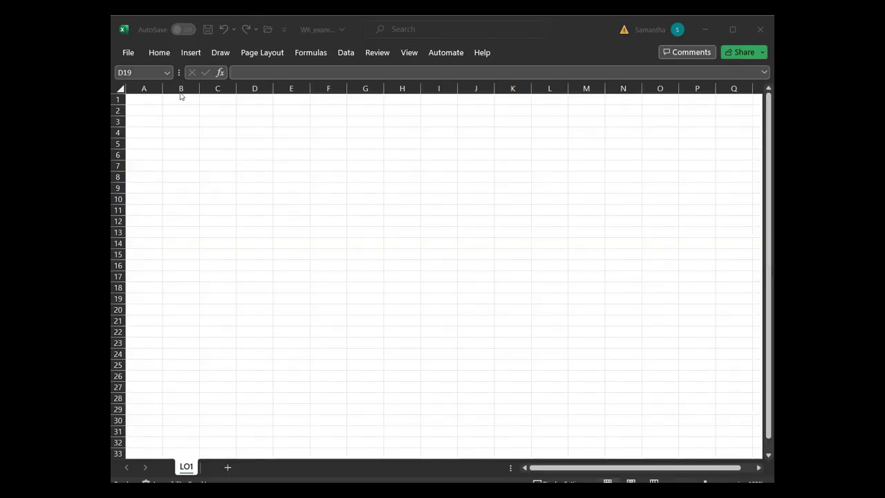
Step: Type 'Inventory Account' in C2 and underline C2:D2 with a bottom border
click(198, 120)
click(222, 111)
text(Inventory)
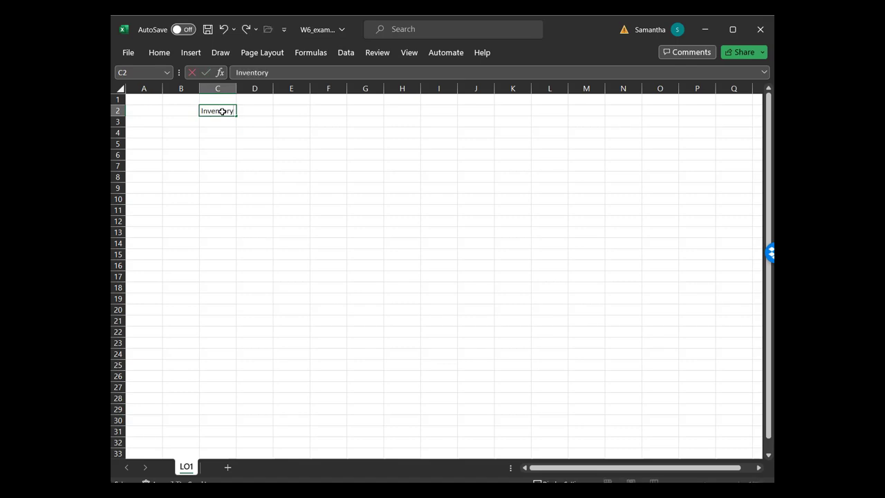
text( Account)
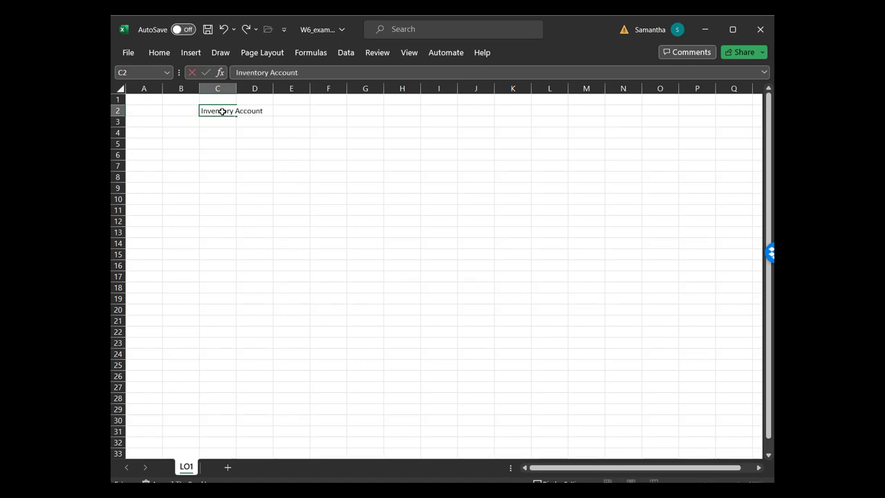
key(Return)
click(222, 111)
key(shift+Right)
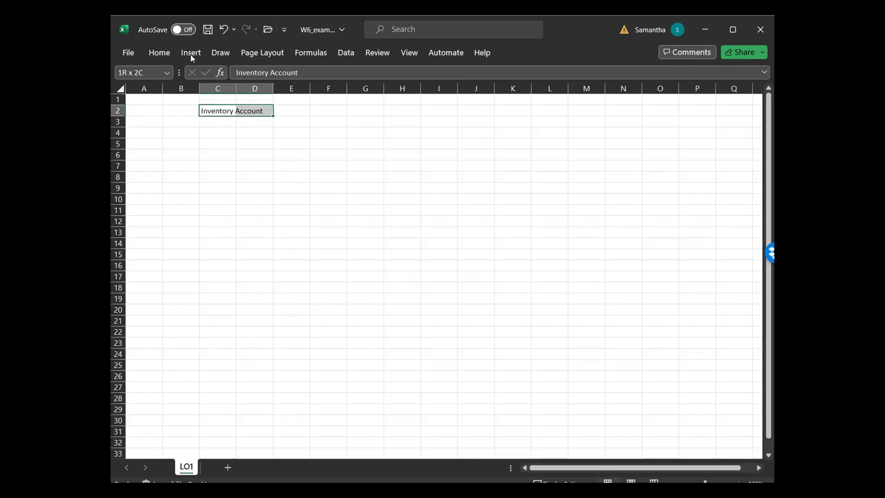
click(159, 53)
click(186, 99)
Step: Draw a left border down D3:D12 as the T-account's dividing line
click(226, 168)
drag(250, 121, 256, 220)
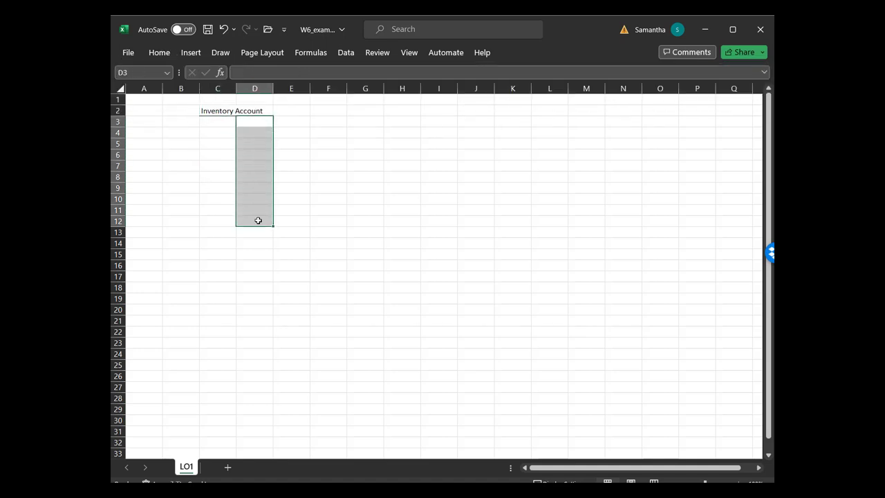
click(158, 53)
click(197, 99)
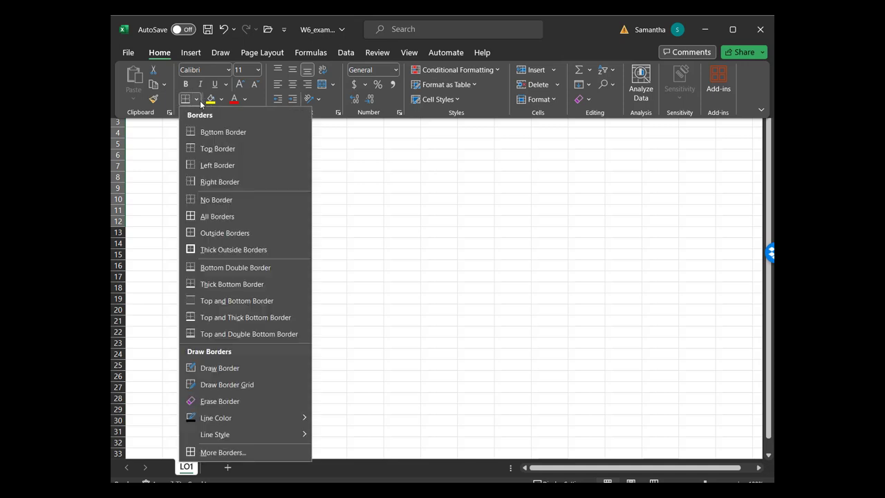
click(197, 168)
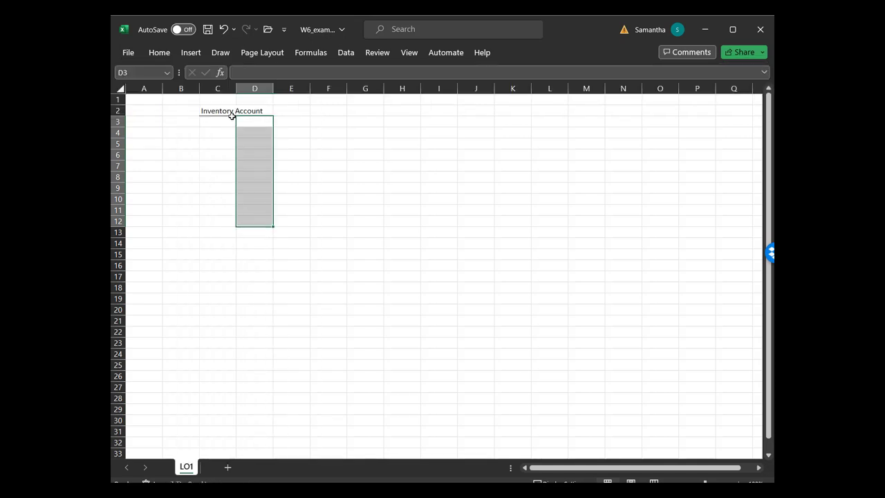
click(231, 122)
Step: Enter the beginning balance 'B. 500' in C3
text(B. 500)
key(Return)
key(Up)
key(Left)
key(Left)
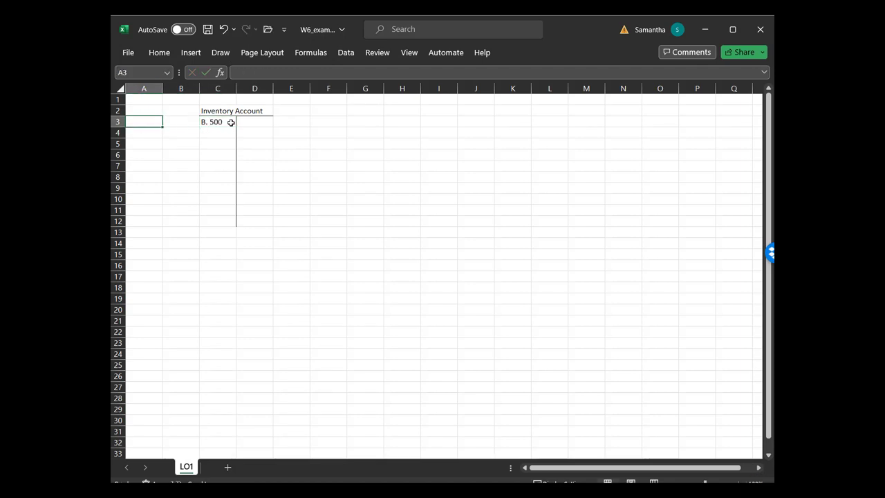
Step: Label row 3 with '100 Units' in A3 and '$5 =' in B3
text(100 U)
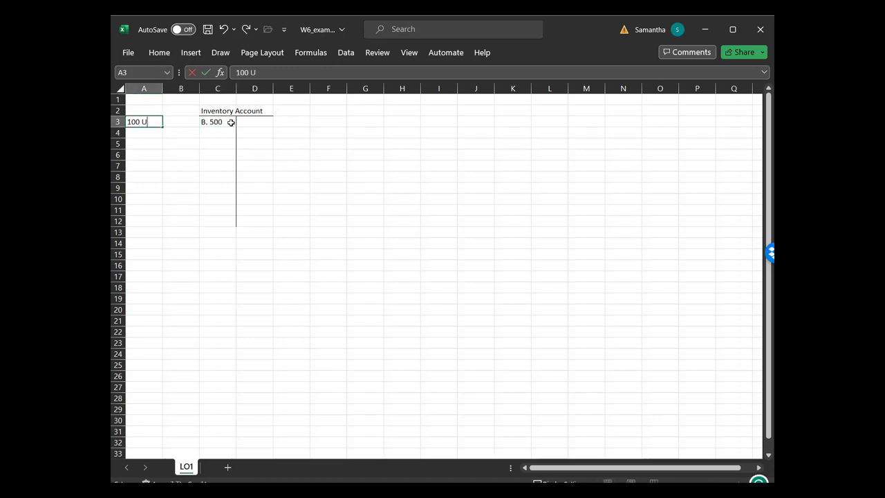
text(nits)
key(Tab)
text($5)
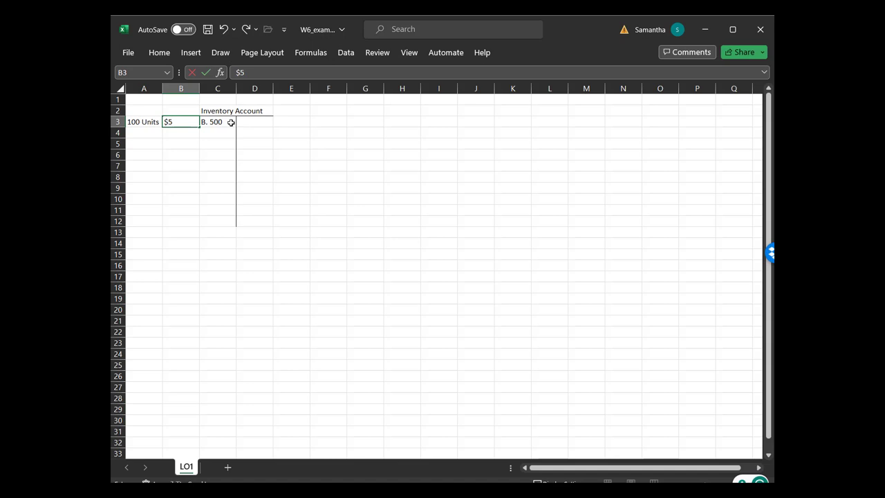
text( '=)
key(Return)
key(Up)
click(255, 73)
key(BackSpace)
key(BackSpace)
text(=)
key(Return)
Step: Start the purchase entry with 'P.' in C5
key(Up)
key(Right)
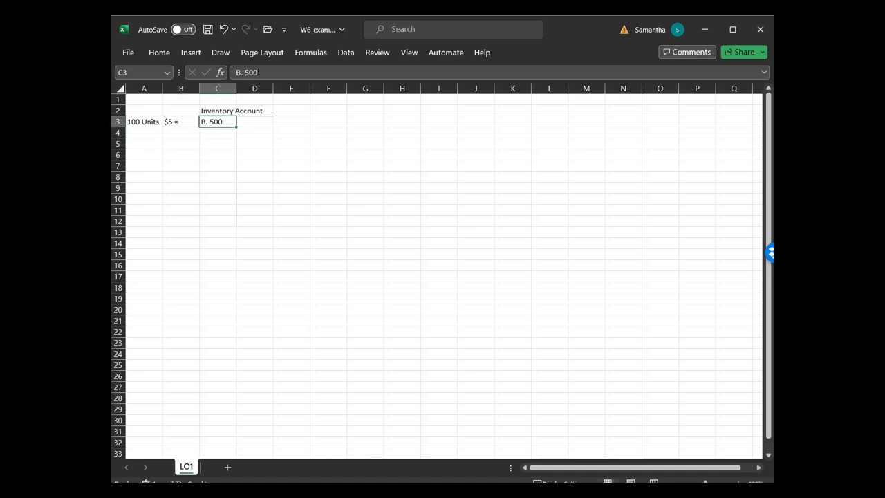
key(Down)
key(Left)
key(Left)
key(Down)
key(Up)
key(Down)
key(Right)
key(Right)
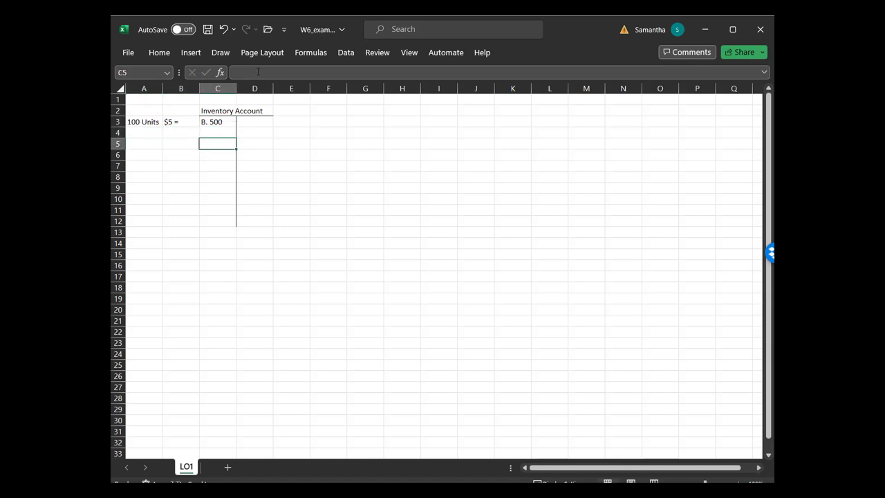
text(P.)
key(Left)
key(Left)
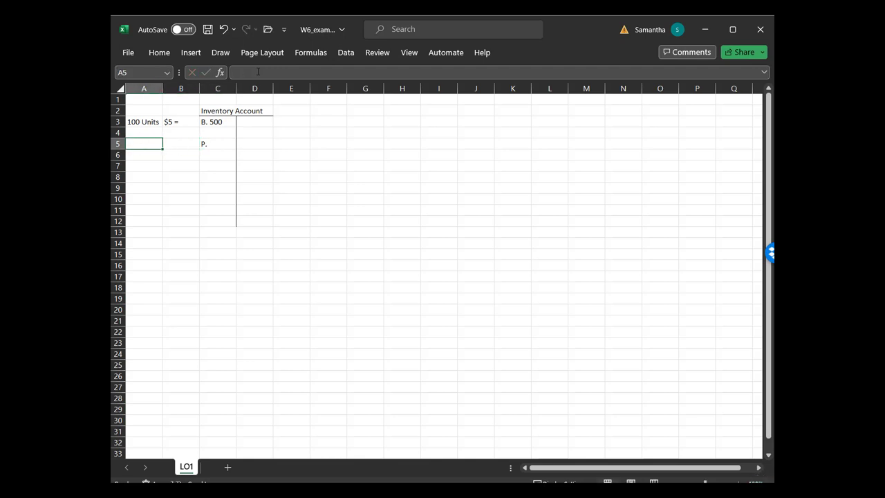
Step: Enter '50 Units' and '$6 =' in A5:B5, then begin the 300 amount in C5
text(50 Units)
key(Right)
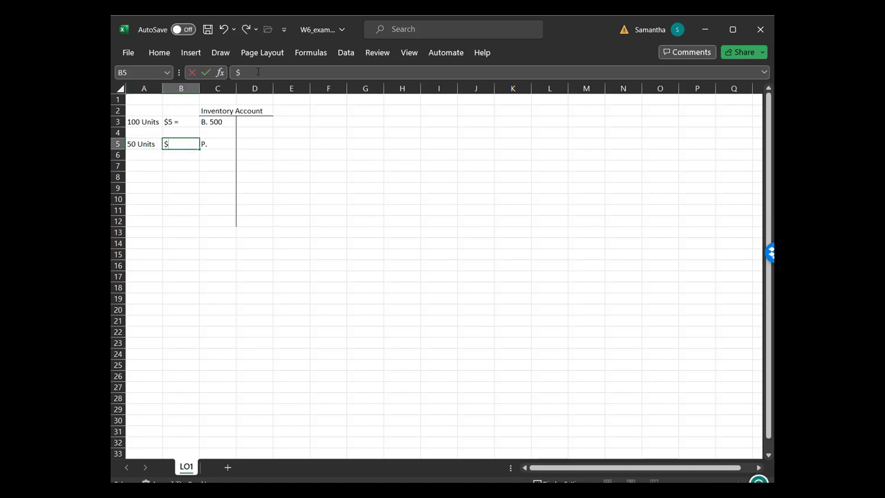
text($6)
key(ctrl+Return)
text('$6 =)
key(Return)
key(Up)
key(Right)
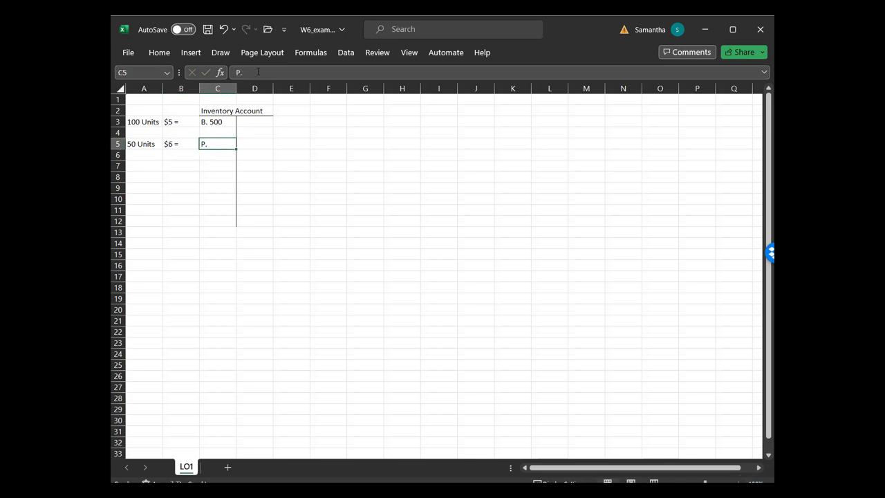
click(258, 71)
text(3-0)
key(BackSpace)
key(BackSpace)
Step: Finish the P. 300 purchase and add the 'Available for sale' heading in G2
text(-0)
text(00)
key(Return)
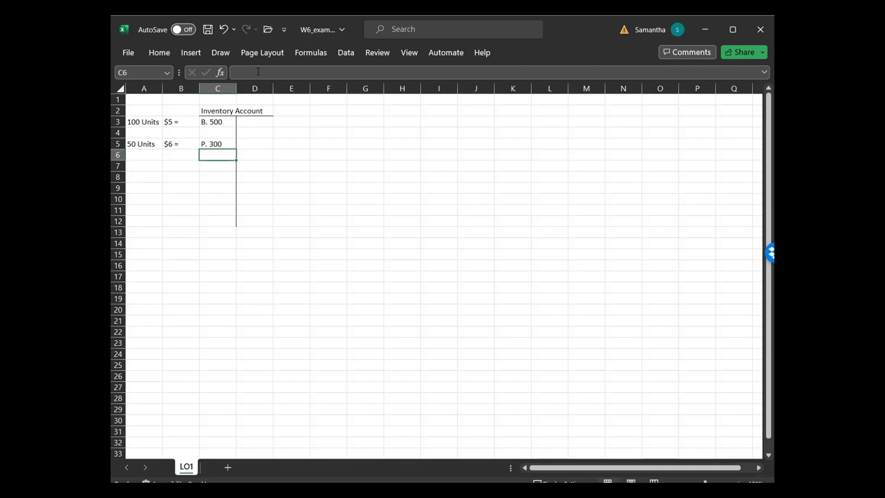
click(357, 112)
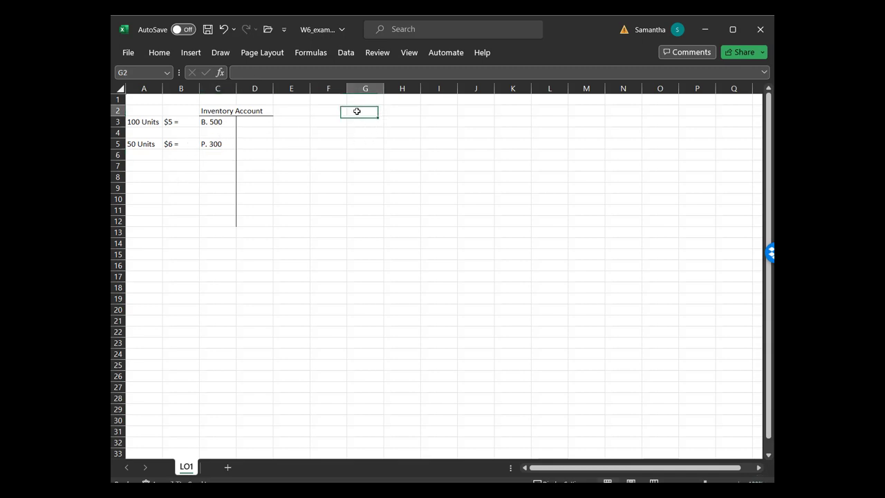
text(Available)
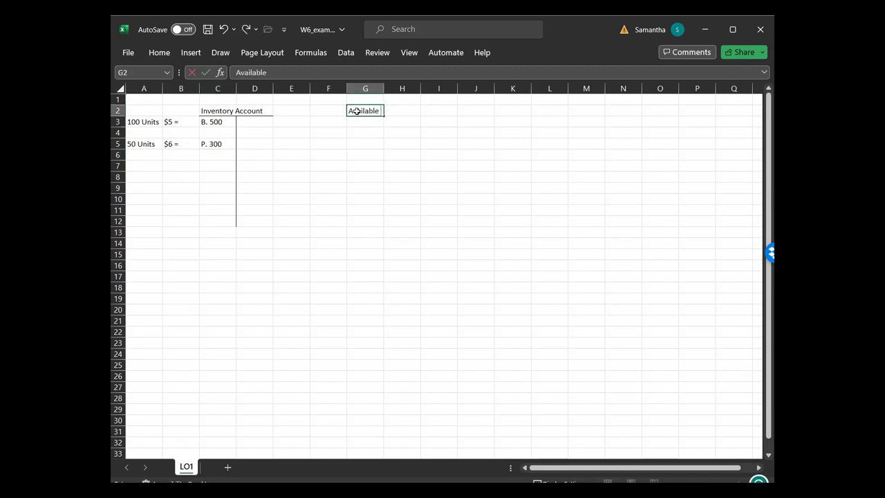
text( for sales)
key(BackSpace)
key(Return)
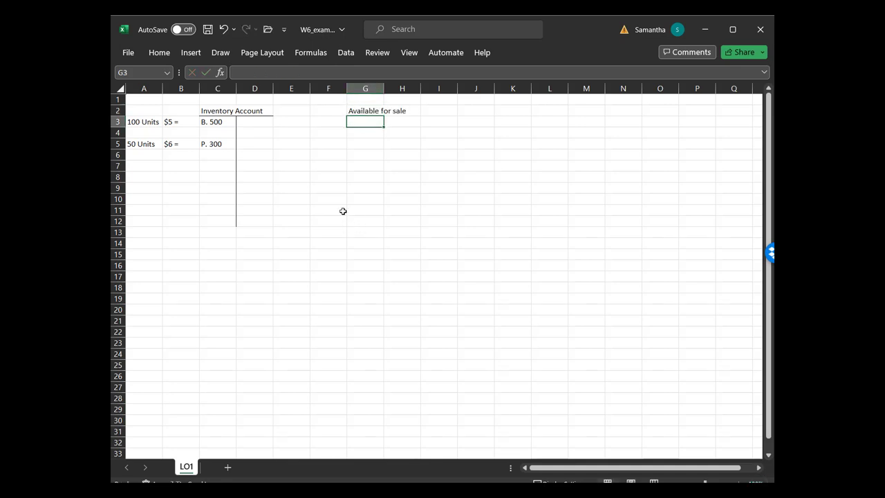
Step: Enter 150 Units in G3 and $800 in H3
text(150 Unit)
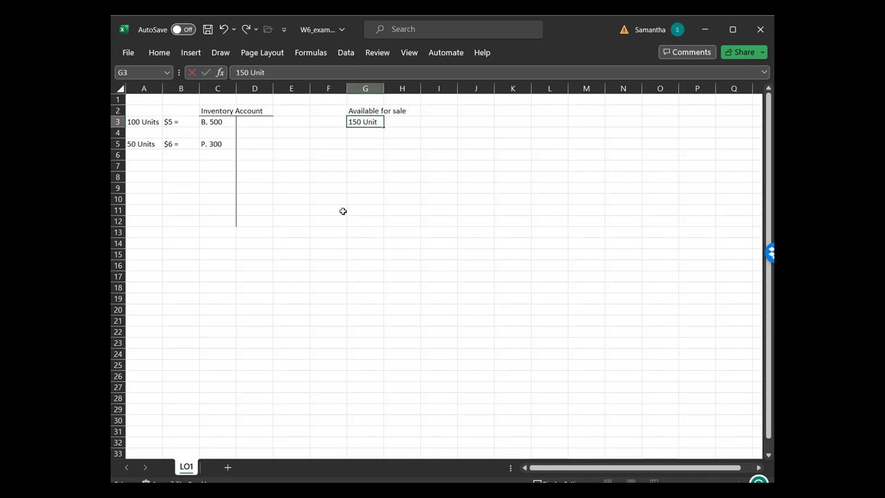
key(Return)
key(Up)
key(Right)
key(Right)
key(Left)
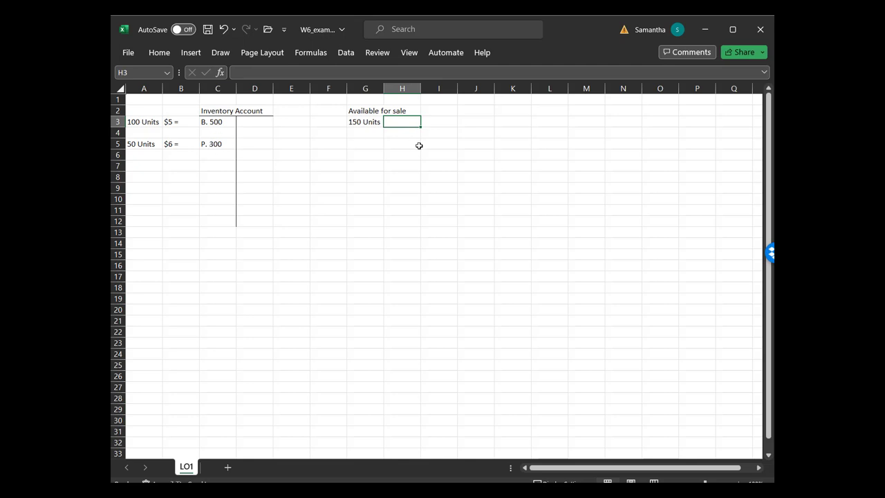
text($800)
key(Return)
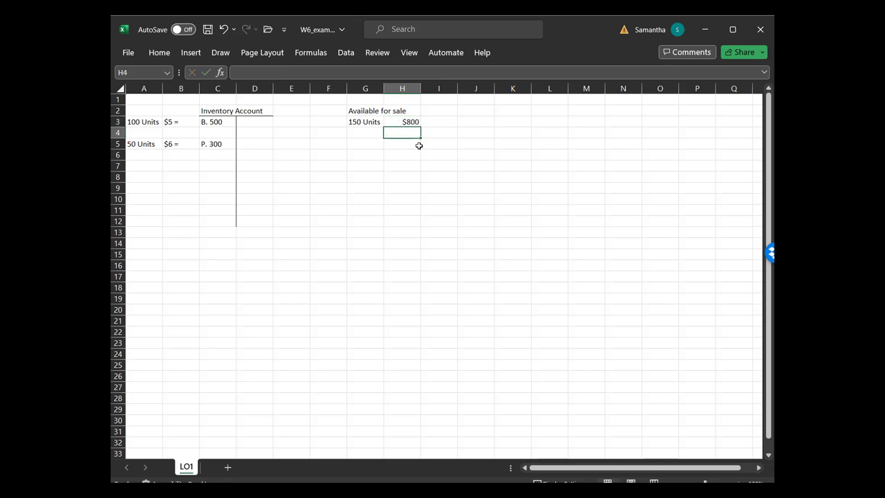
Step: Enter 99 units in G5 with the cost formula =99*5 (495) in H5
click(364, 124)
click(357, 147)
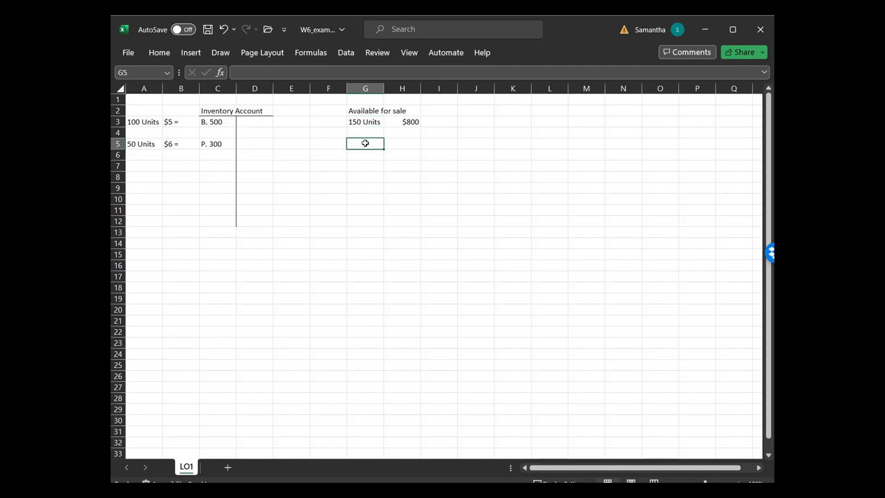
text(99 units)
key(Tab)
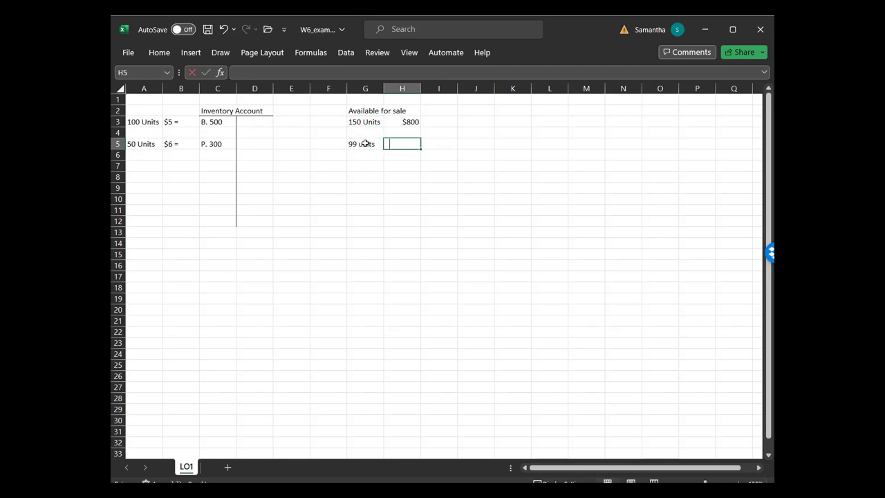
text(=99)
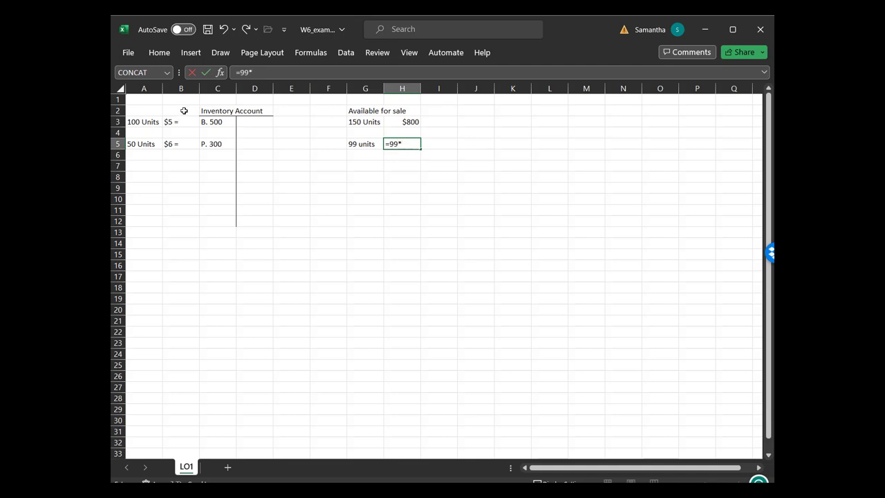
text(*5)
key(Return)
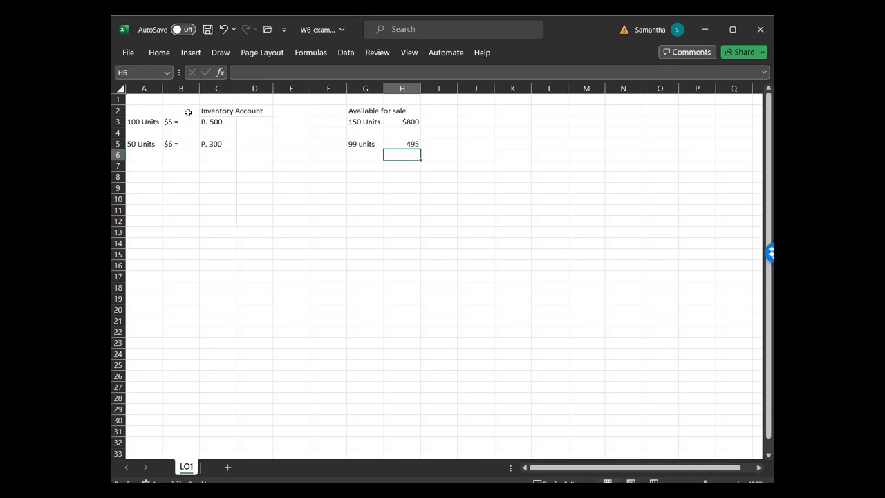
key(Up)
key(Down)
key(Down)
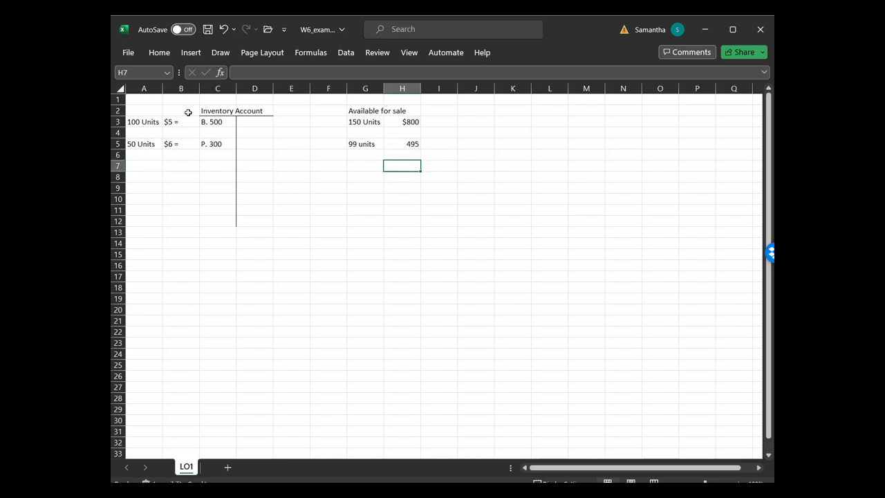
Step: Compute the remainder =H3-H5 ($305) in H7 and enter 51 units in G7
text(=)
key(Up)
key(Up)
key(Up)
key(Up)
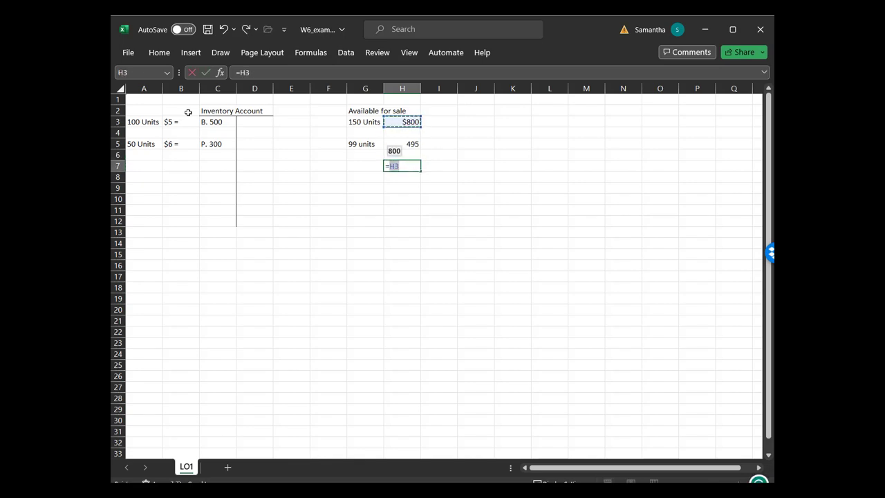
text(-)
key(Up)
key(Up)
key(Return)
key(Left)
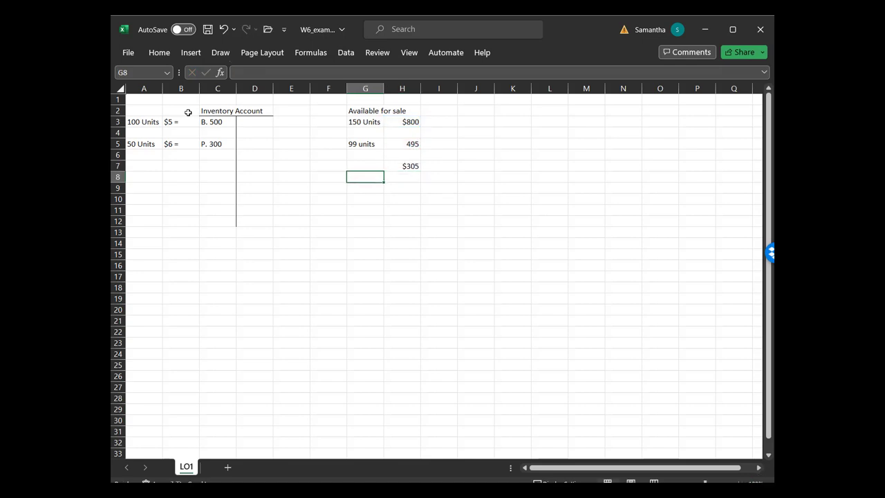
key(Up)
text(51)
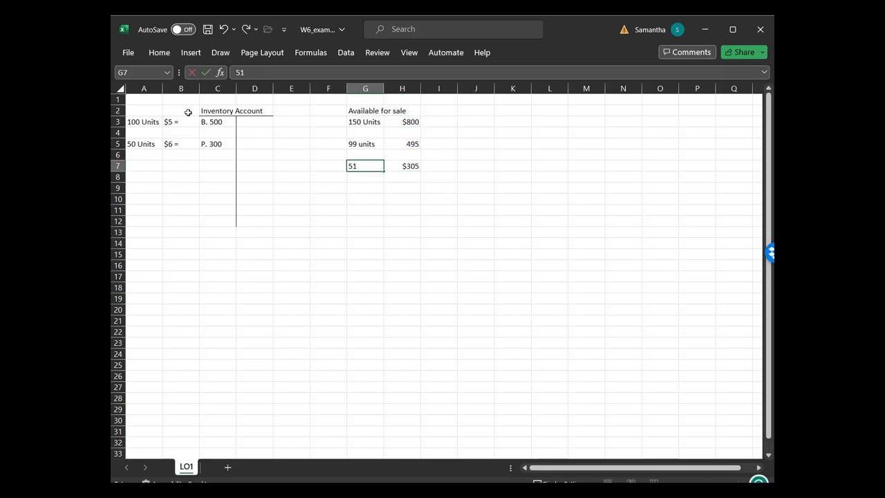
key(Return)
key(Up)
key(Right)
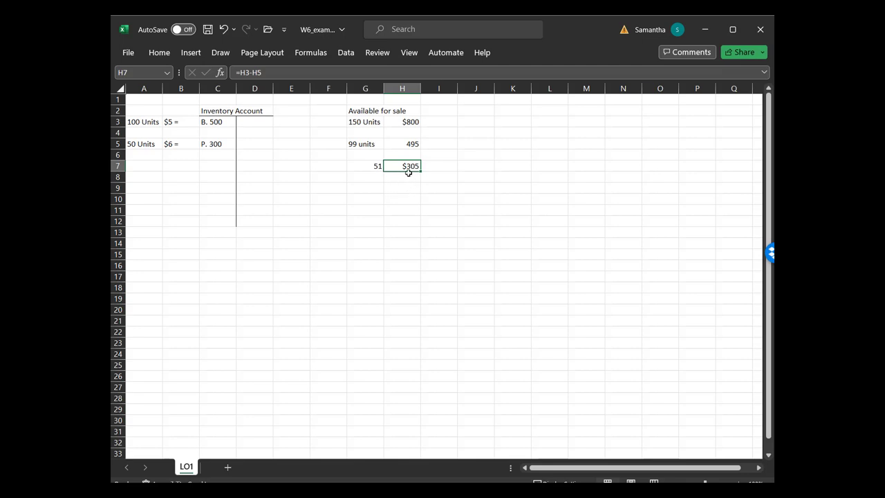
Step: Review the 495 cost row and the B. 500 and P. 300 debit entries
click(358, 144)
click(405, 144)
drag(408, 144, 366, 143)
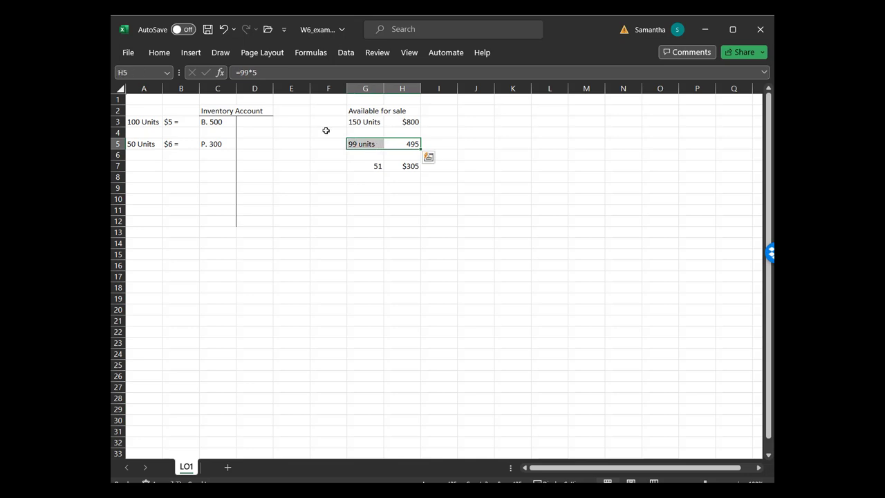
click(250, 137)
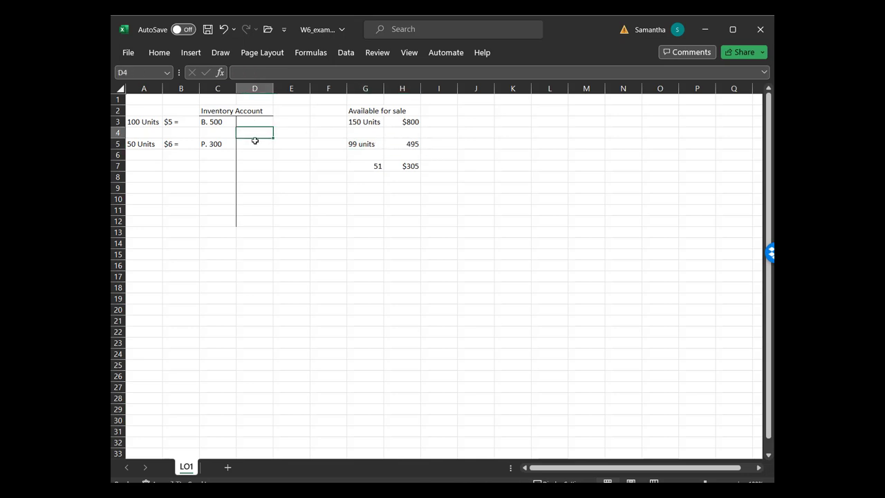
key(Up)
key(Left)
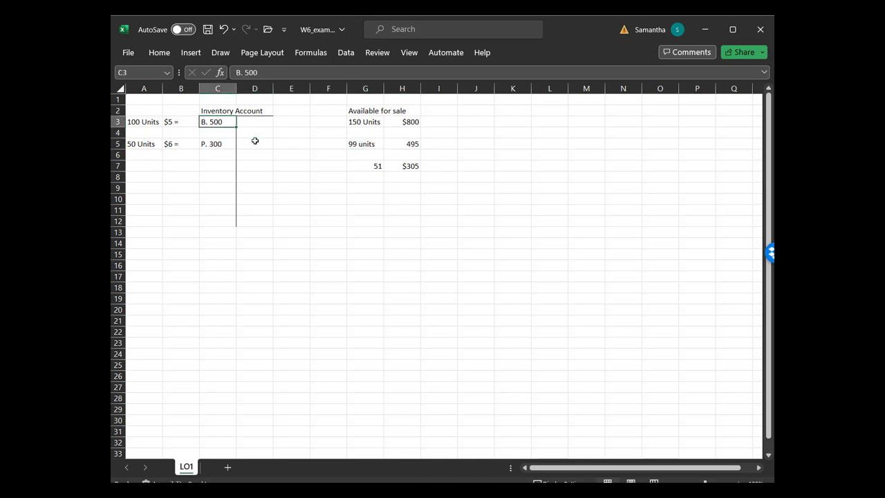
key(Down)
key(Down)
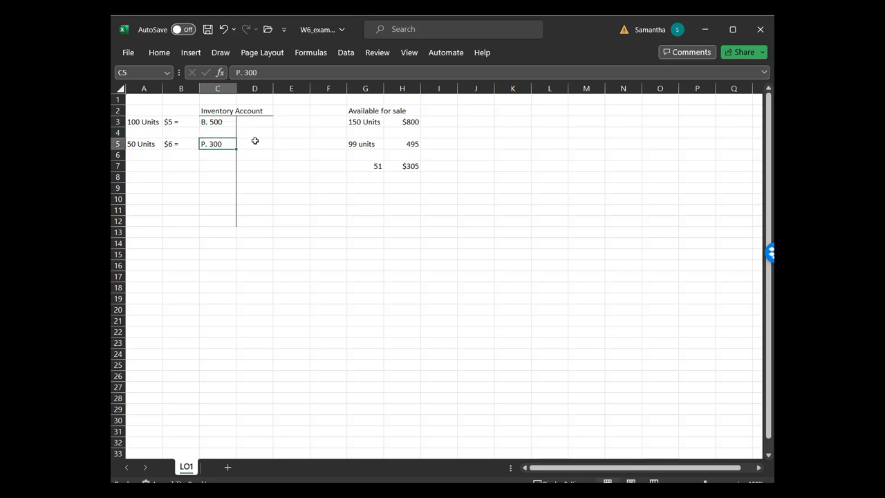
key(shift+Up)
key(shift+Up)
Step: Post the 495 credit in D4 of the Inventory T-account
key(Down)
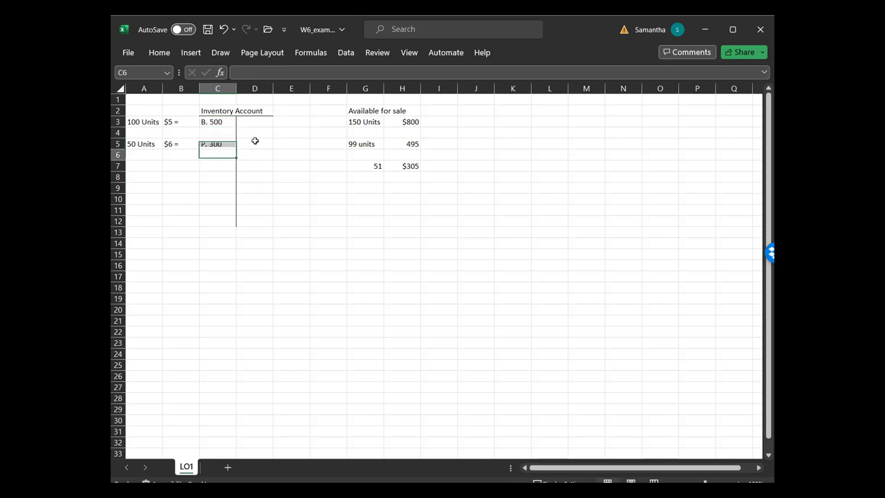
key(Right)
key(Up)
key(Left)
key(Up)
key(Up)
key(Down)
key(Down)
key(Right)
key(Up)
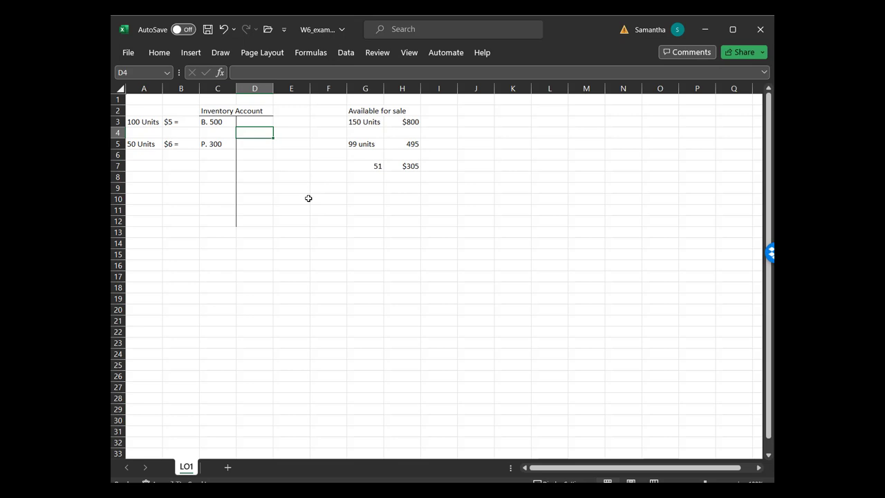
text(495)
key(Return)
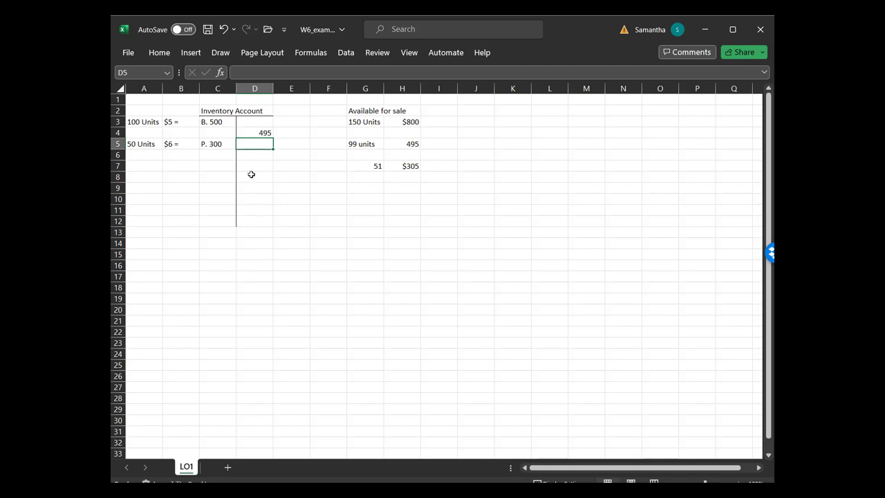
Step: Add a bottom border under C8:D8 as the closing rule line
drag(254, 176, 229, 174)
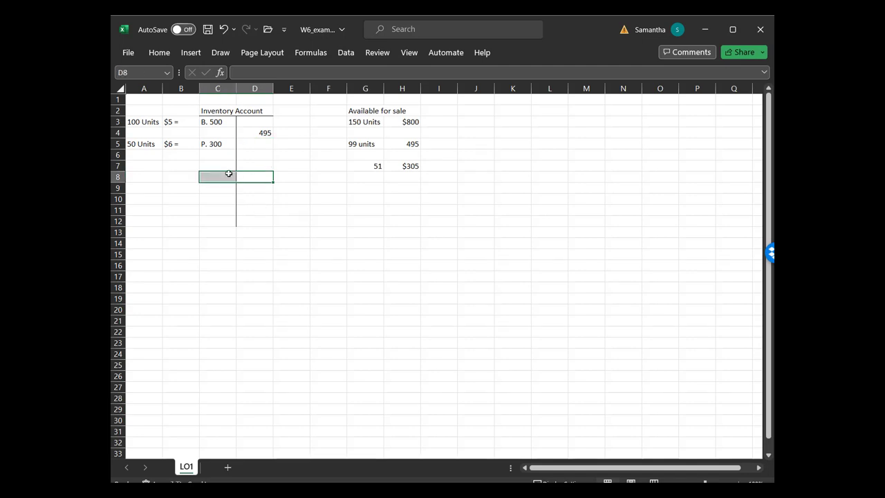
click(159, 54)
click(196, 99)
click(206, 132)
click(276, 210)
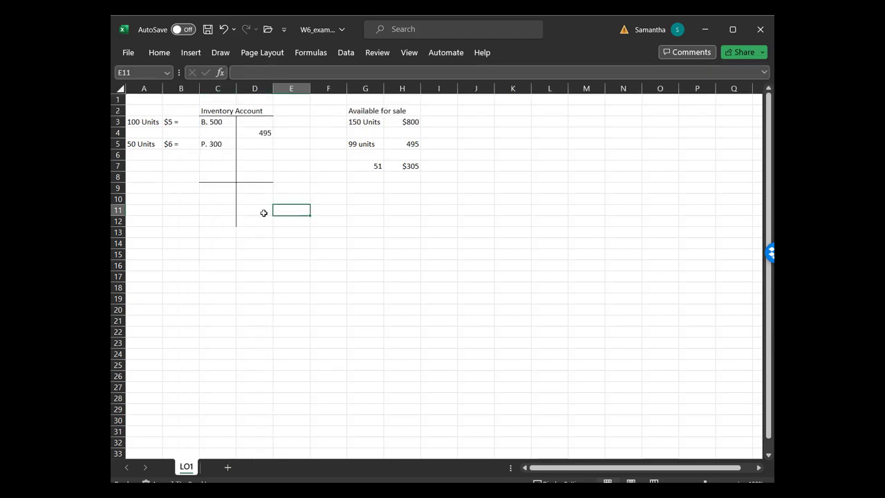
Step: Enter the ending balance formula =500+300-495 (305) in C9
click(220, 185)
text(=500+300-)
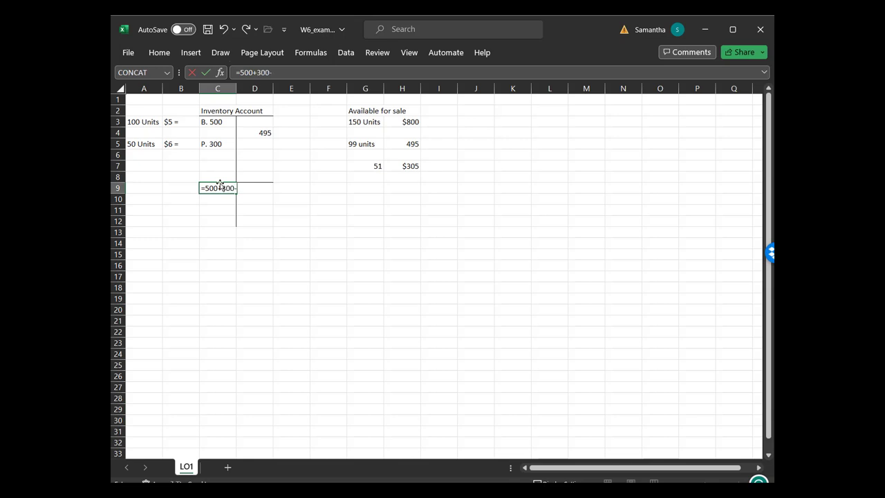
text(495)
key(Return)
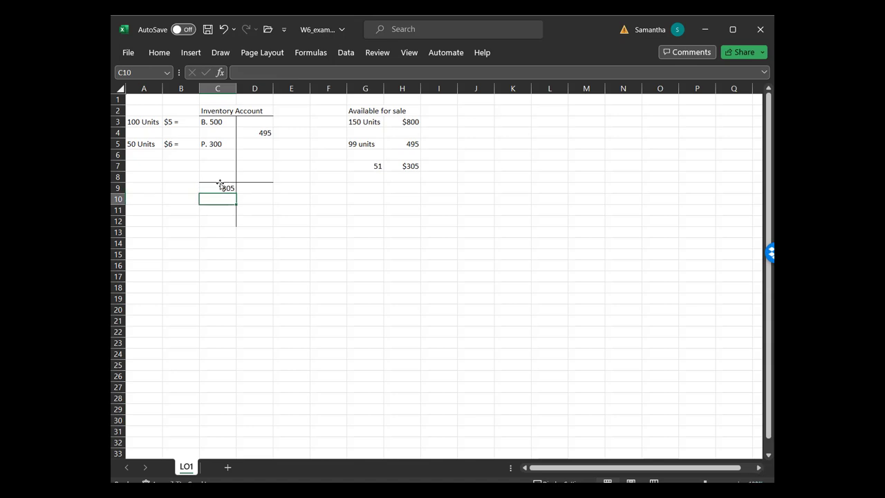
Step: Compare the two 305 balances and label the 495 credit 'COGS' in E4
click(220, 184)
ctrl+click(400, 166)
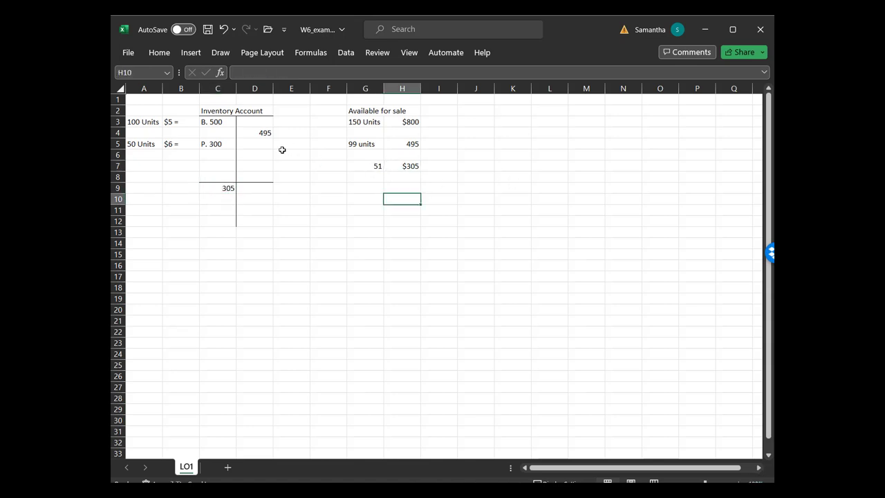
click(261, 132)
click(288, 132)
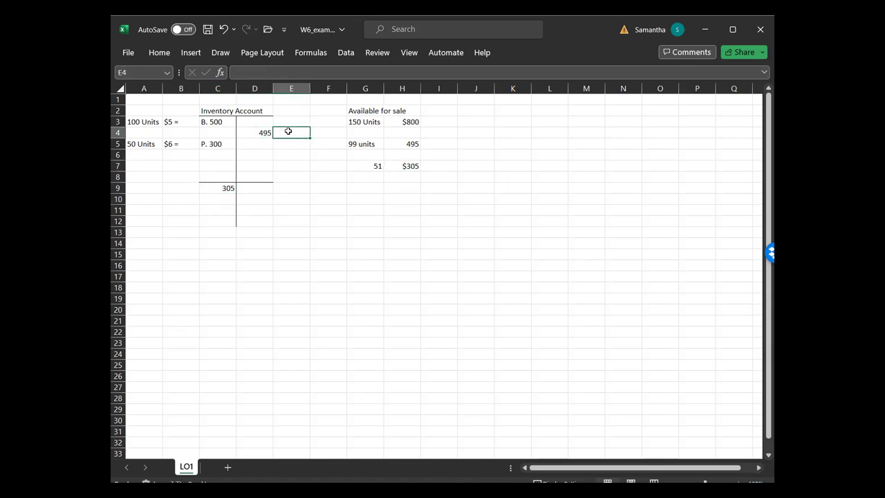
text(COGS)
key(Return)
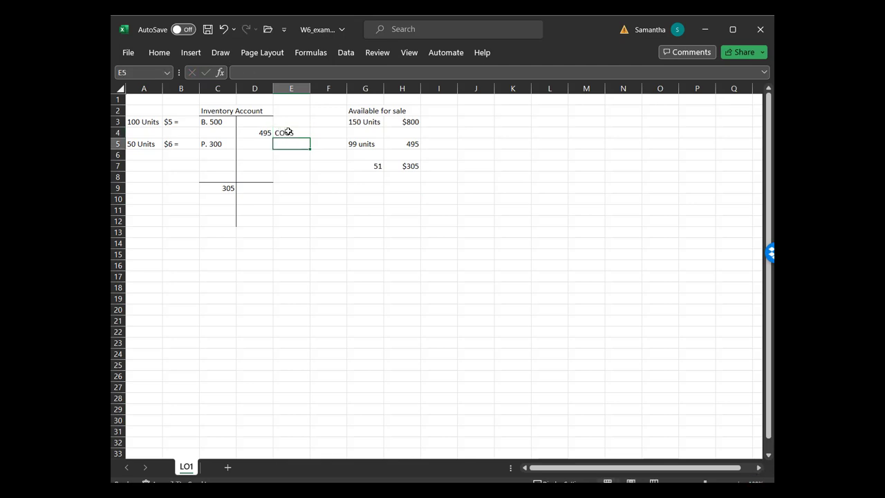
Step: Title the worked example 'FIFO:' in cell A1
click(185, 133)
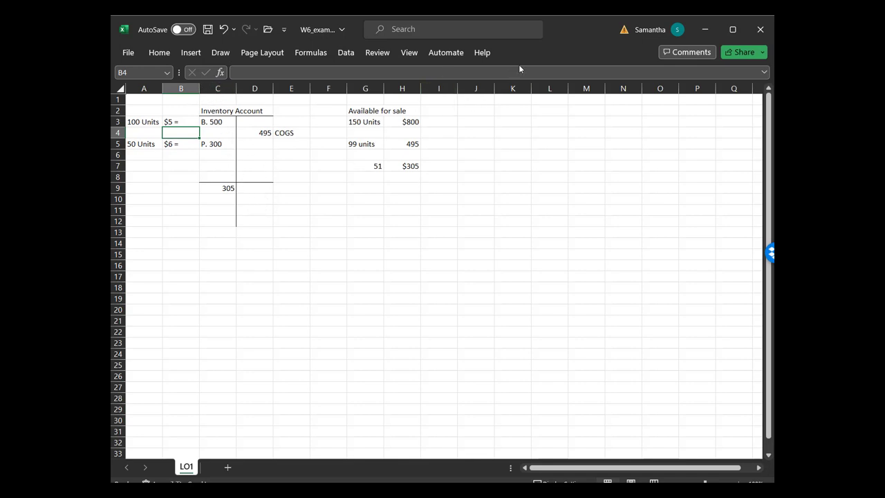
click(144, 89)
click(145, 99)
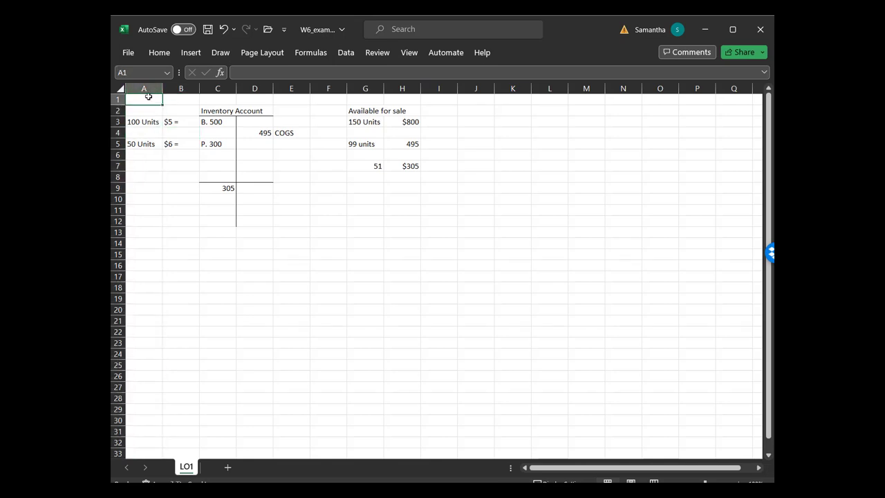
text(FIFO:)
key(Return)
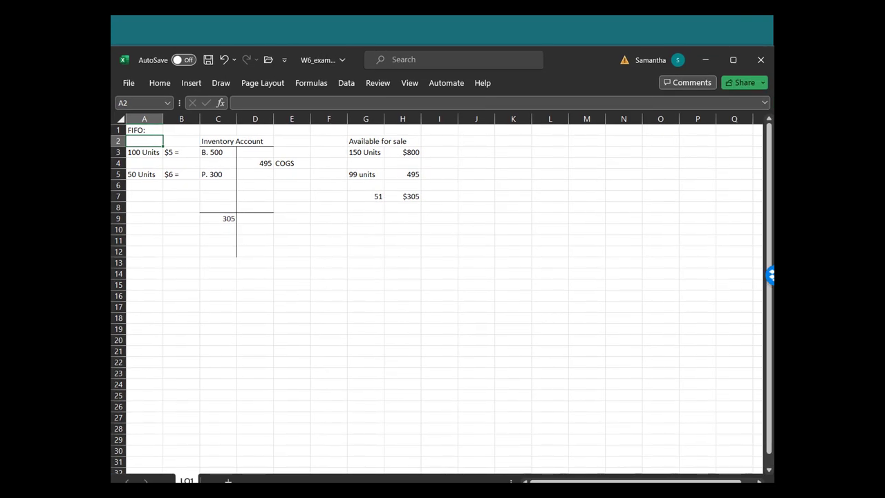
click(223, 171)
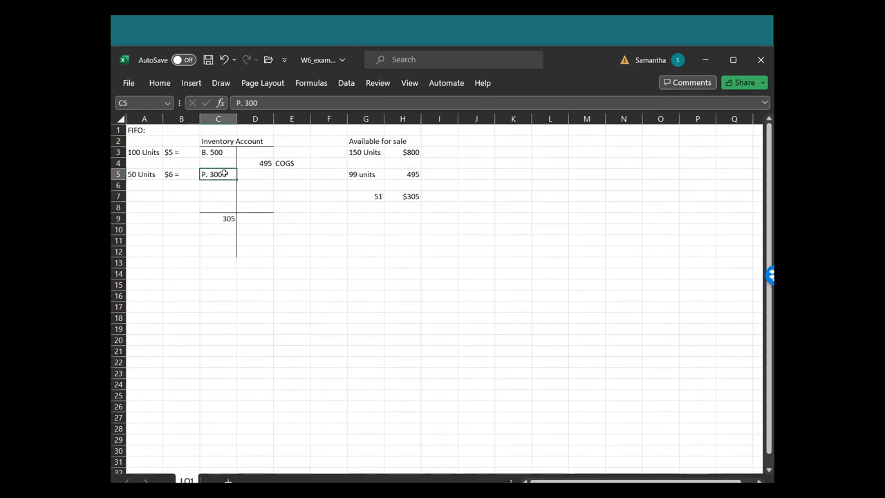
click(150, 175)
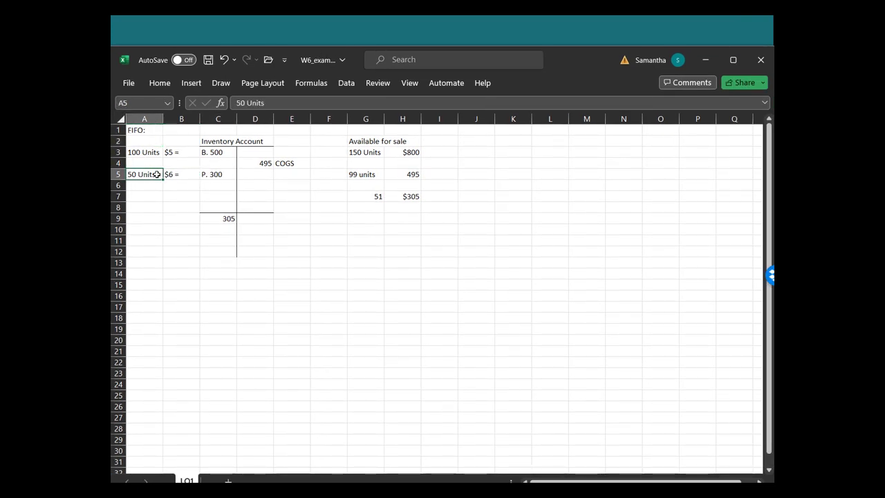
click(184, 174)
click(138, 174)
click(173, 174)
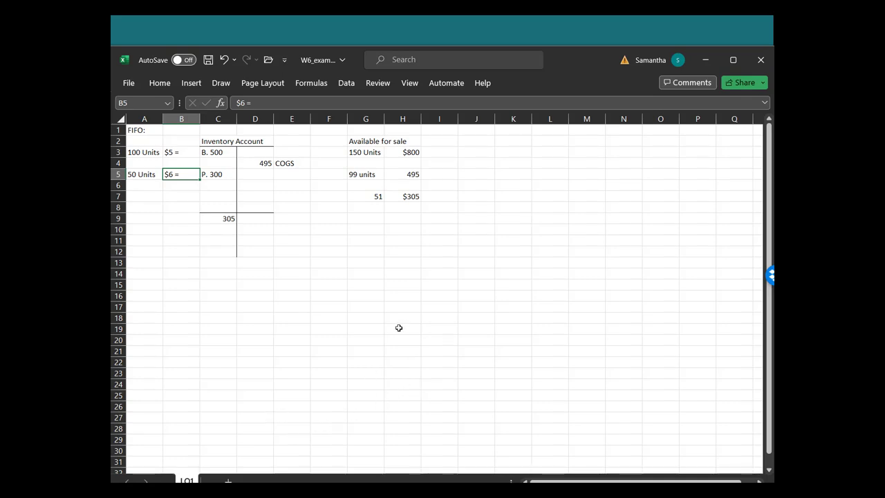
Step: Make the 'FIFO:' heading in A1 bold
click(154, 132)
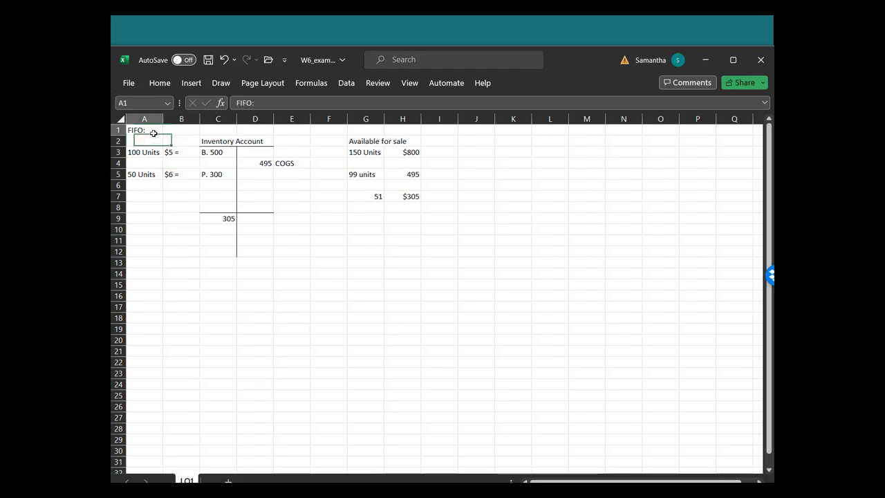
click(156, 85)
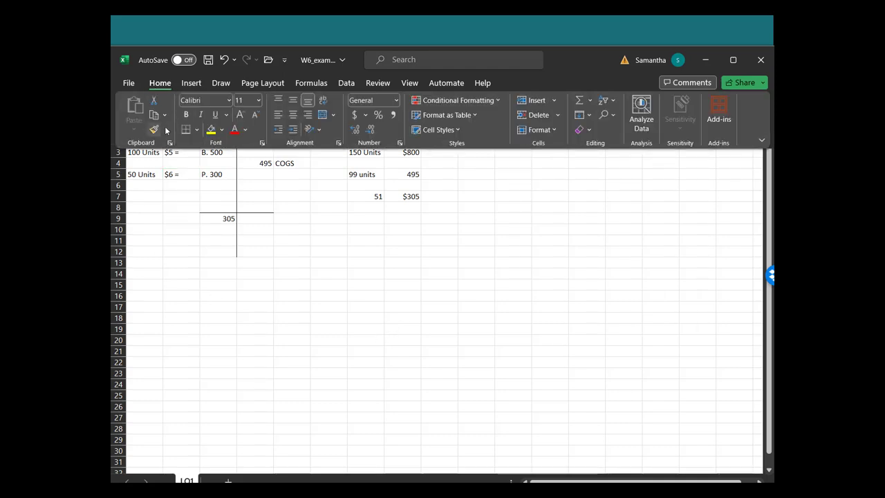
click(187, 114)
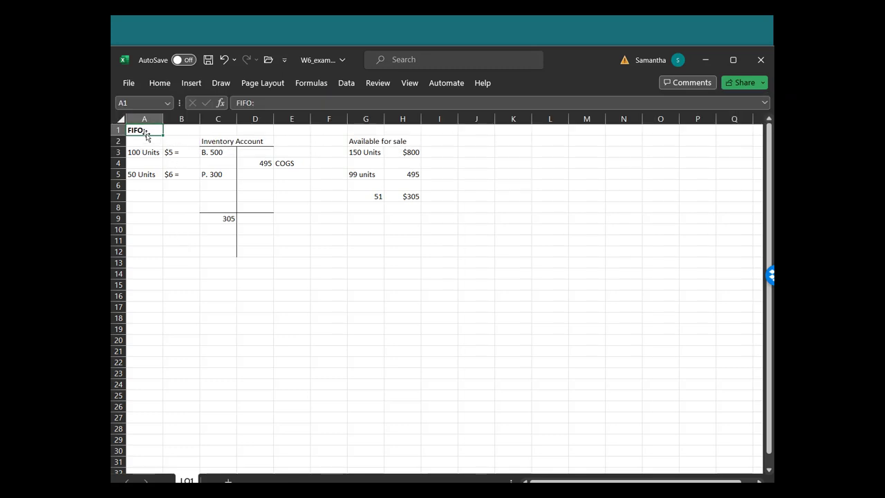
Step: Copy the T-account block and paste a duplicate at A15
drag(157, 143, 279, 229)
key(ctrl+c)
click(145, 280)
key(ctrl+v)
Step: Clear the copied 495 credit and COGS label from D17:E17
drag(249, 350, 304, 372)
drag(259, 307, 292, 307)
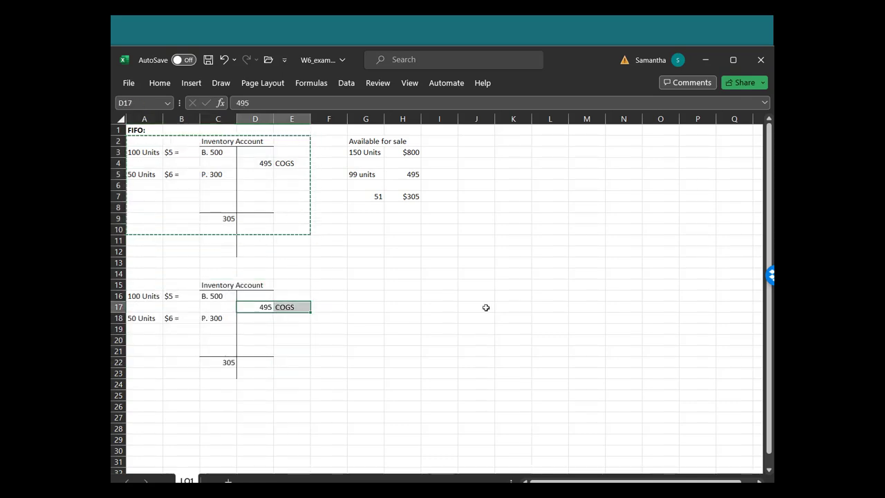
key(BackSpace)
key(Return)
key(Delete)
key(Down)
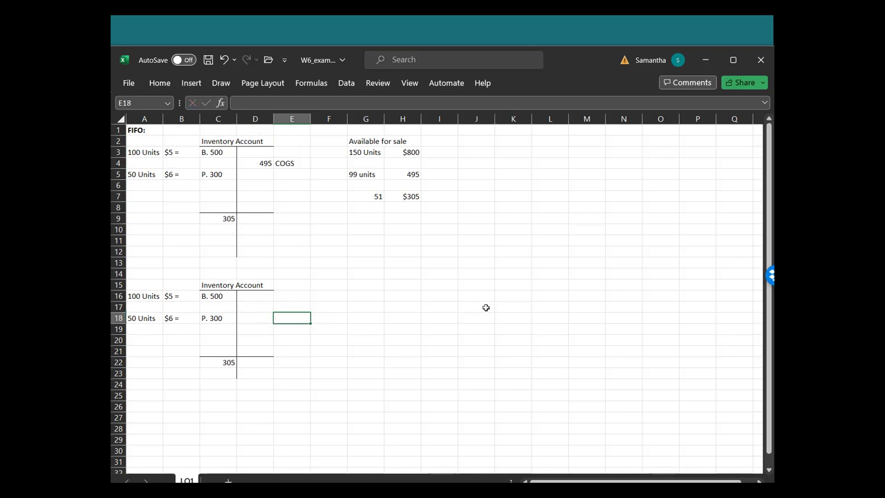
Step: Check the copy's beginning balance, purchases entry and emptied credit cell D17
click(248, 283)
click(205, 295)
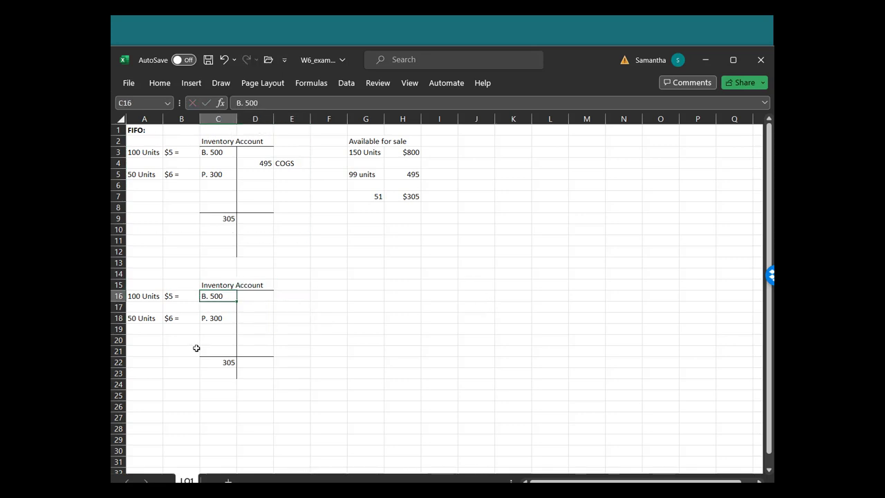
click(209, 317)
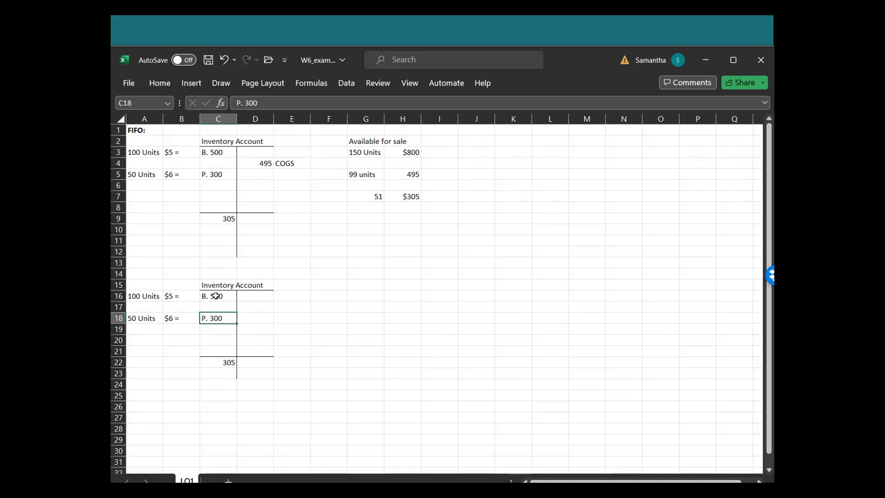
click(216, 296)
click(152, 273)
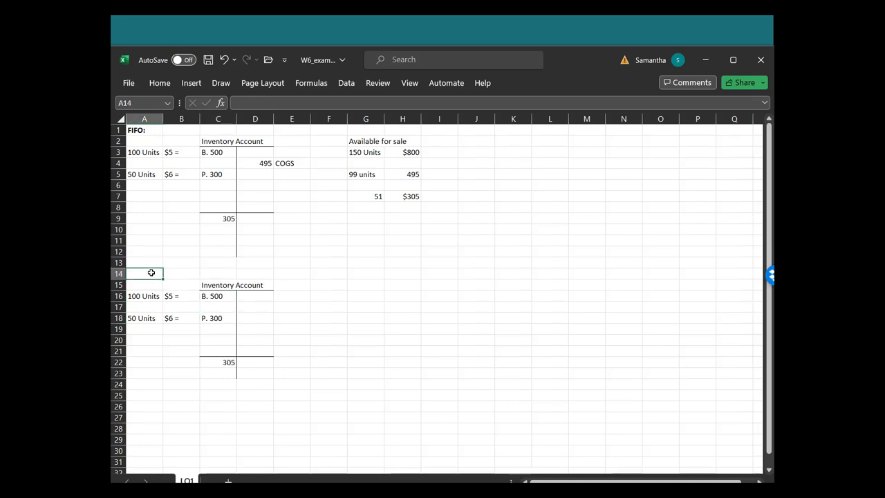
click(252, 309)
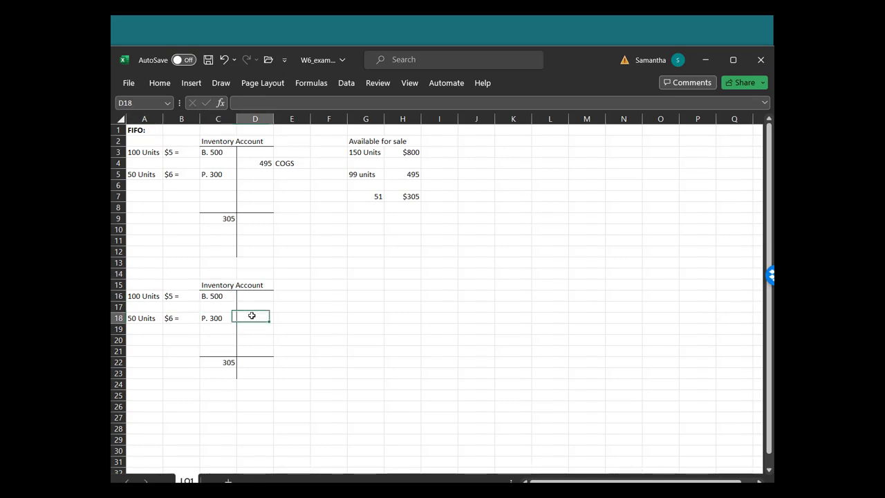
Step: Title the copied section 'Avg Cost:' in bold and clear its copied 305 ending balance
click(150, 272)
text(Avg)
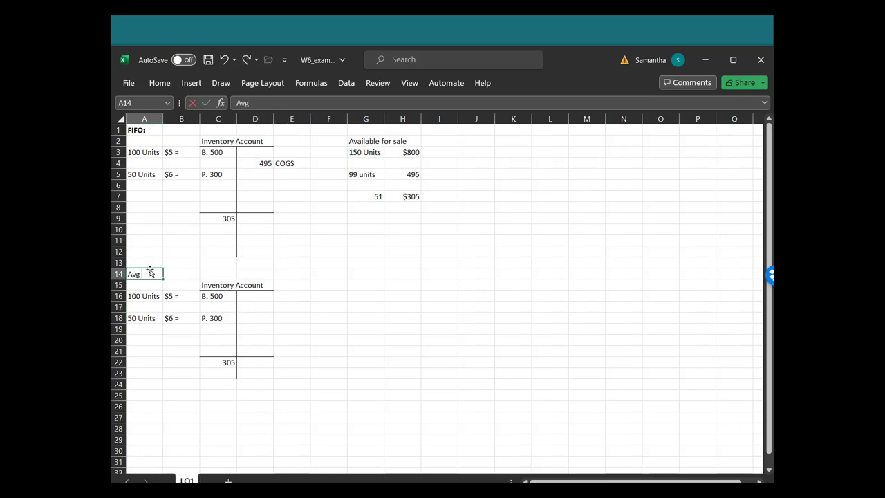
text( Cost)
key(Return)
click(151, 272)
click(160, 83)
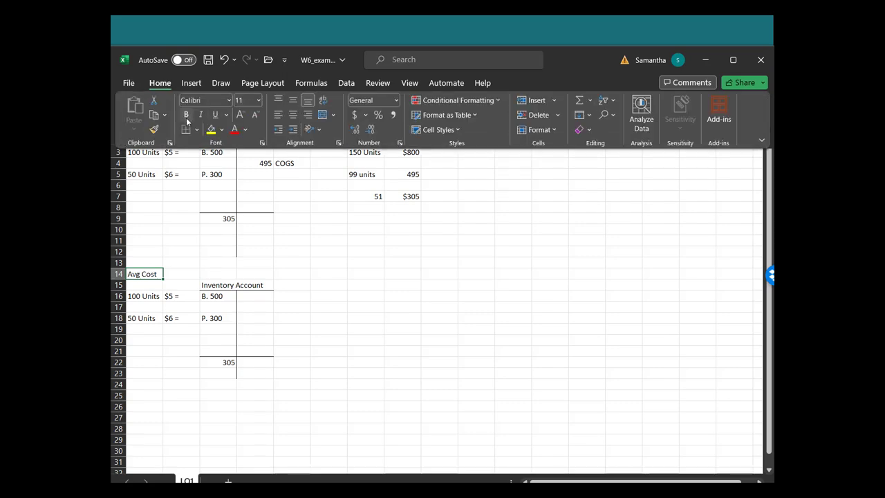
click(186, 115)
click(283, 104)
key(Return)
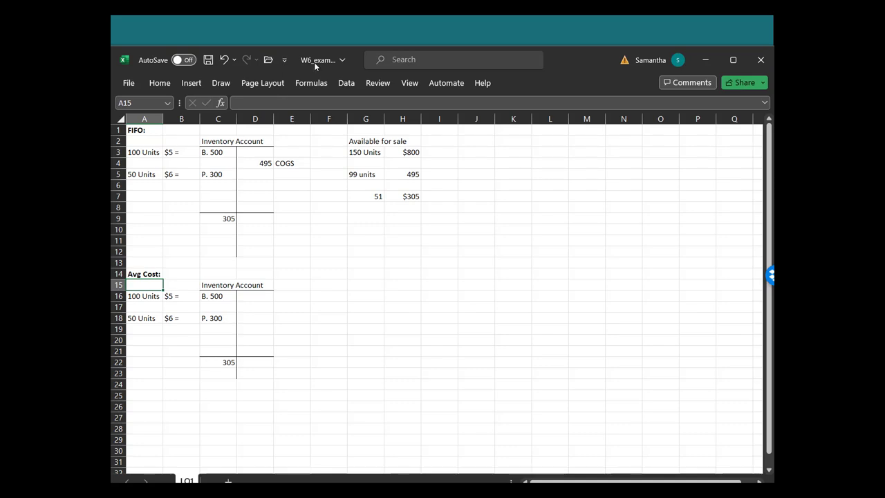
click(204, 361)
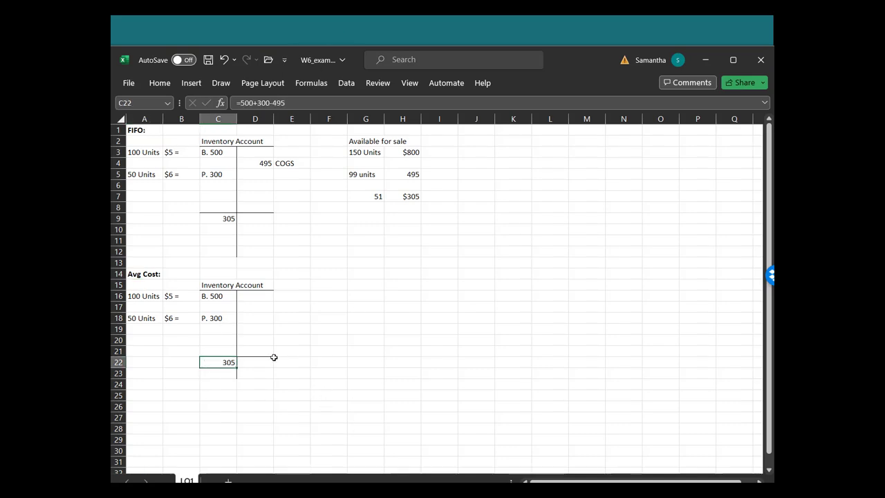
key(BackSpace)
key(Return)
Step: Put a right-aligned 'E.' label in B9 beside the FIFO 305 ending balance
click(193, 217)
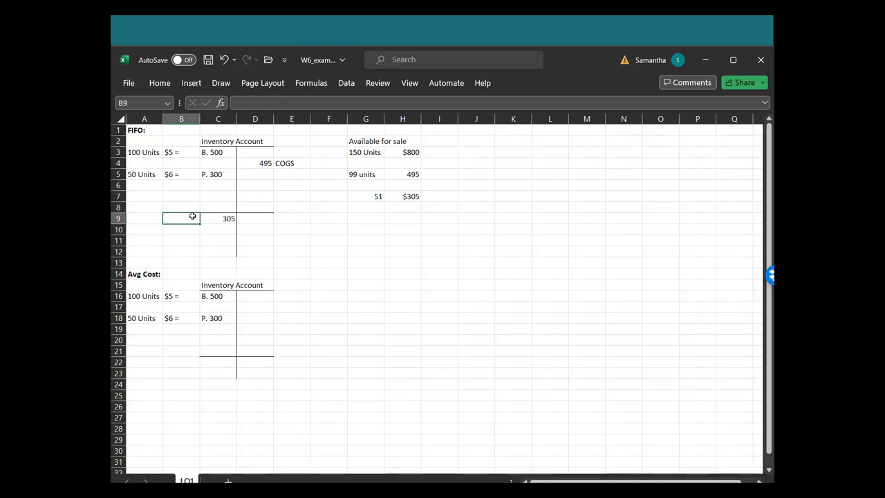
text(E)
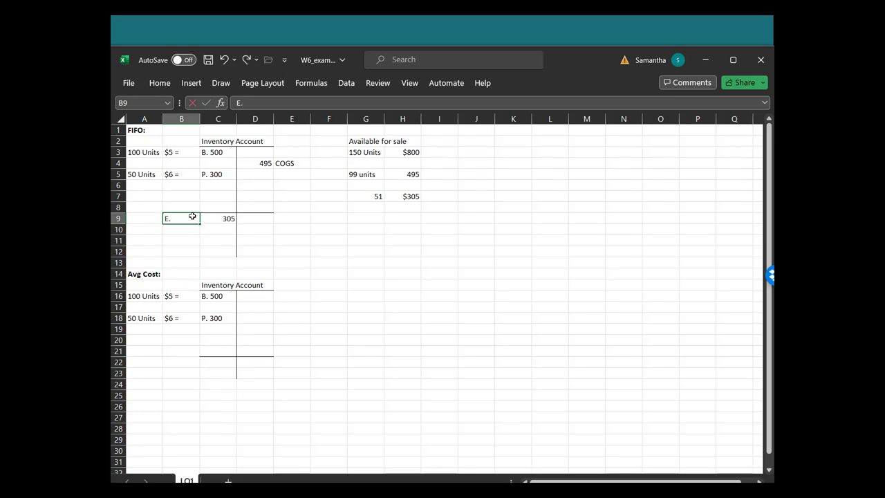
text(.)
key(Return)
click(192, 217)
key(BackSpace)
key(Return)
click(212, 218)
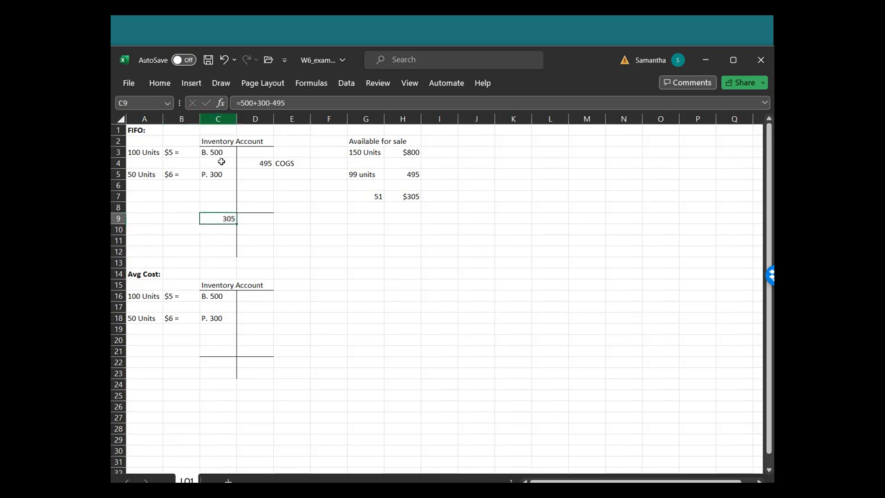
click(193, 215)
text(E.)
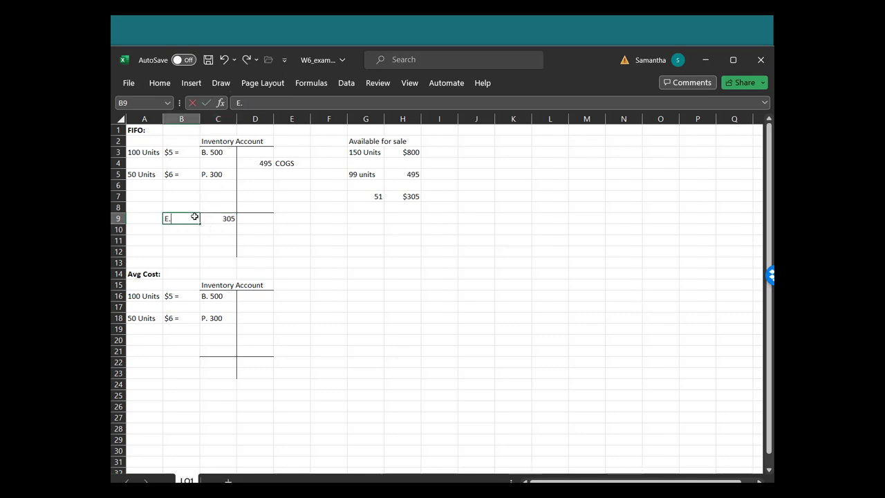
key(Return)
click(194, 218)
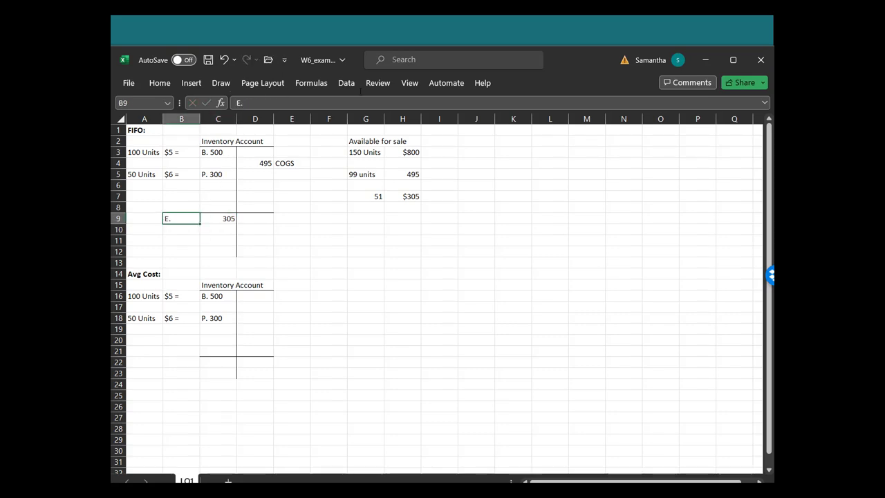
click(165, 86)
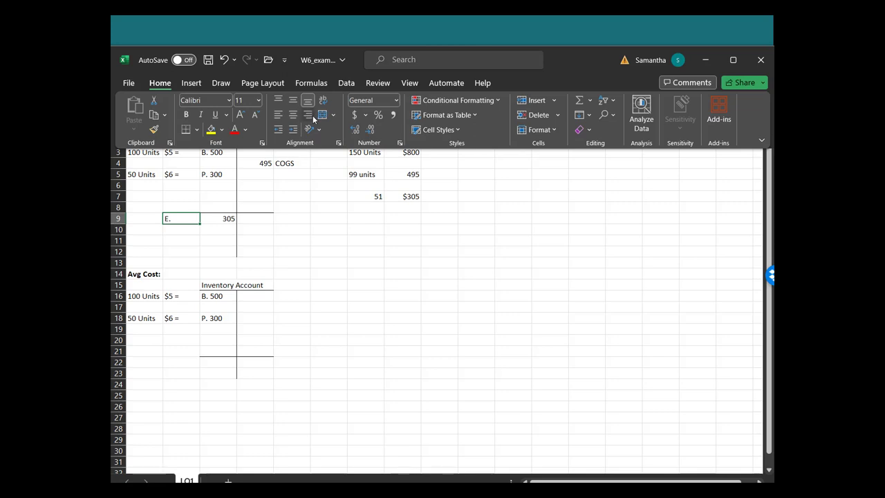
click(366, 318)
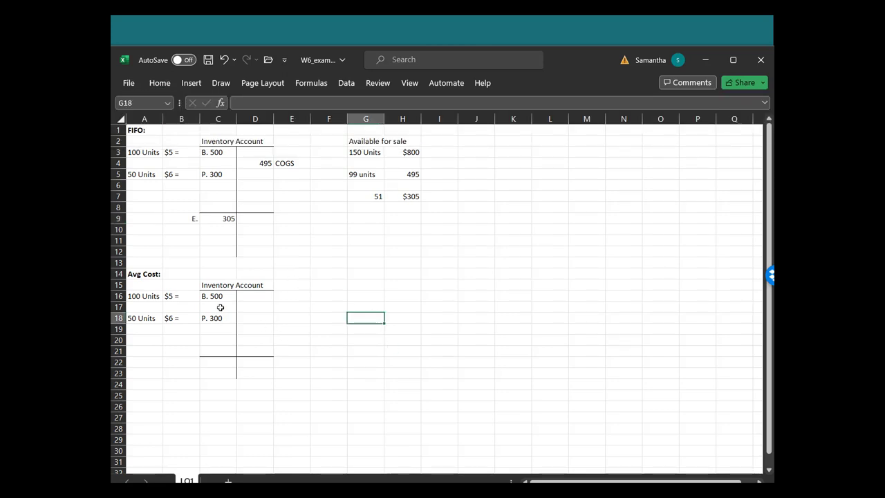
Step: Copy the 'Available for sale' heading from G2 into G15 of the Avg Cost section
click(366, 286)
click(374, 149)
click(366, 141)
key(ctrl+c)
click(364, 277)
click(364, 284)
key(ctrl+v)
Step: Enter 150 Units in G16 and 800 in H16 as goods available
click(358, 295)
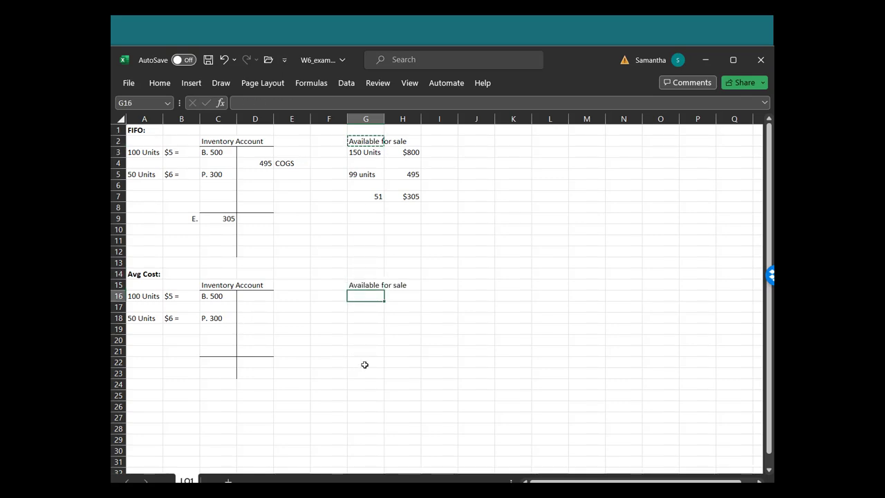
text(150 Units)
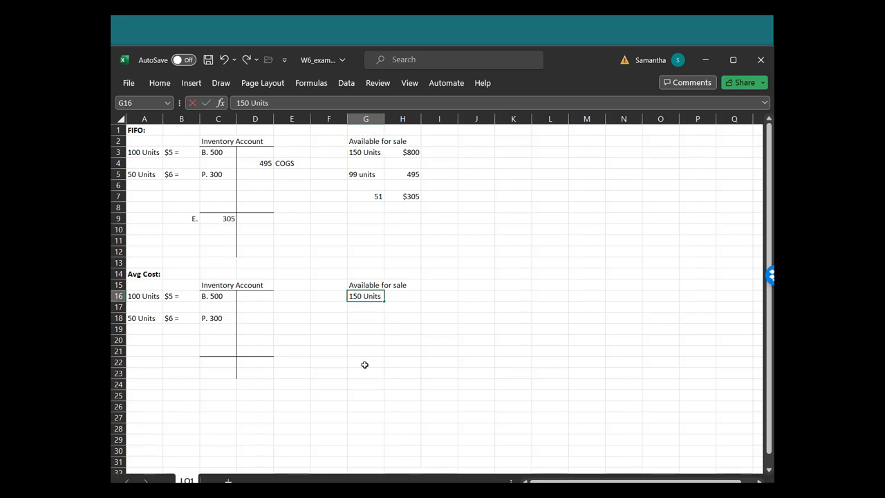
key(Tab)
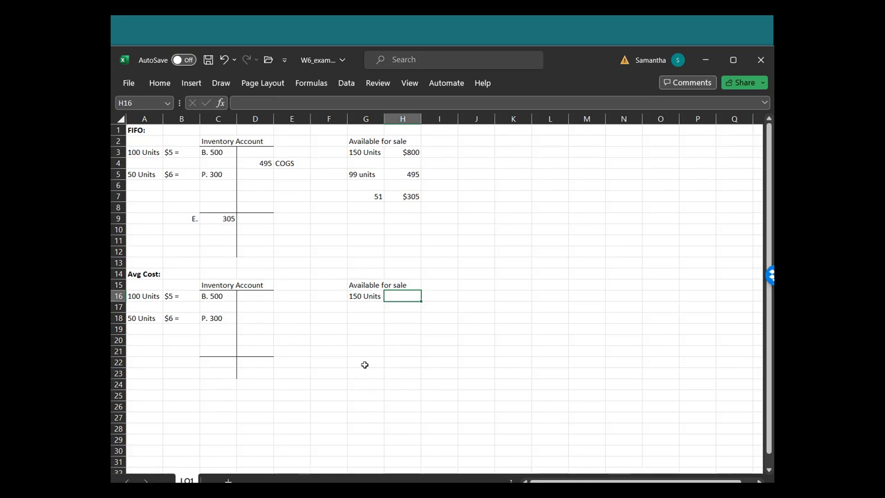
text(800)
key(Return)
key(Up)
key(Right)
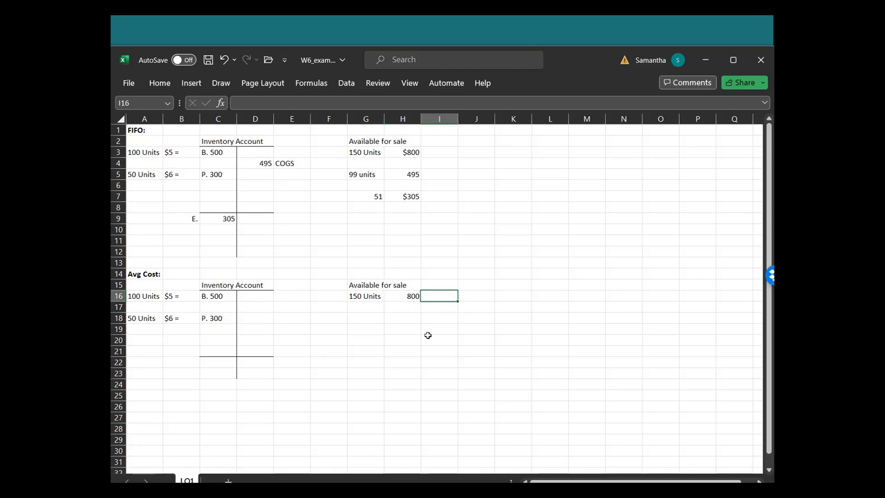
Step: Add a right-aligned 'Average cost =' label in G18
key(Down)
key(Left)
key(Left)
key(Down)
text(Average cost =)
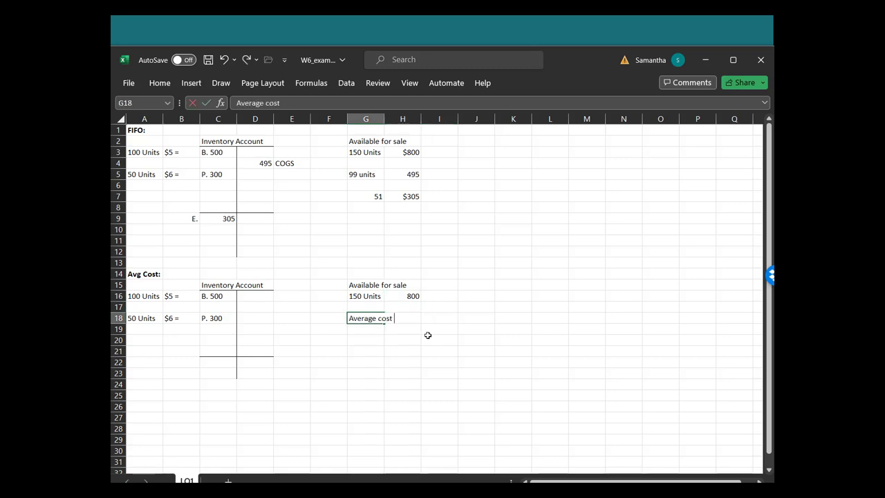
key(Return)
key(Up)
click(159, 84)
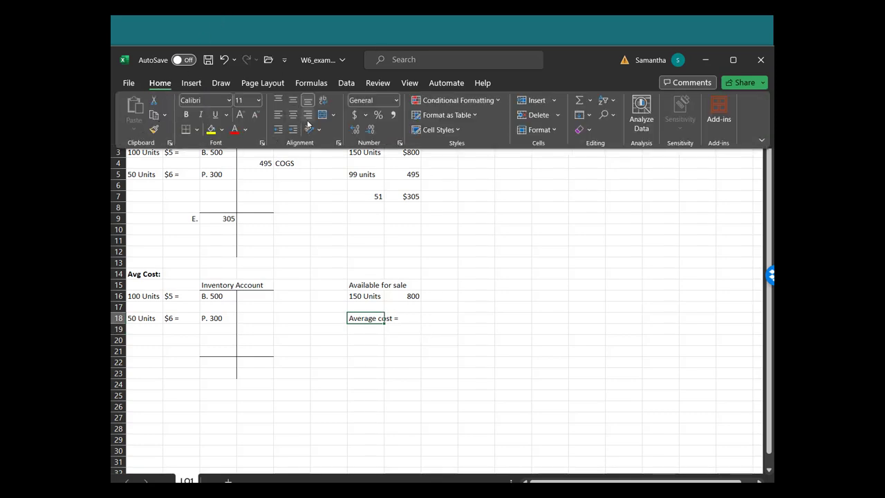
click(309, 116)
Step: Compute the average cost in H18 with =H16/150, giving 5.333333
click(417, 317)
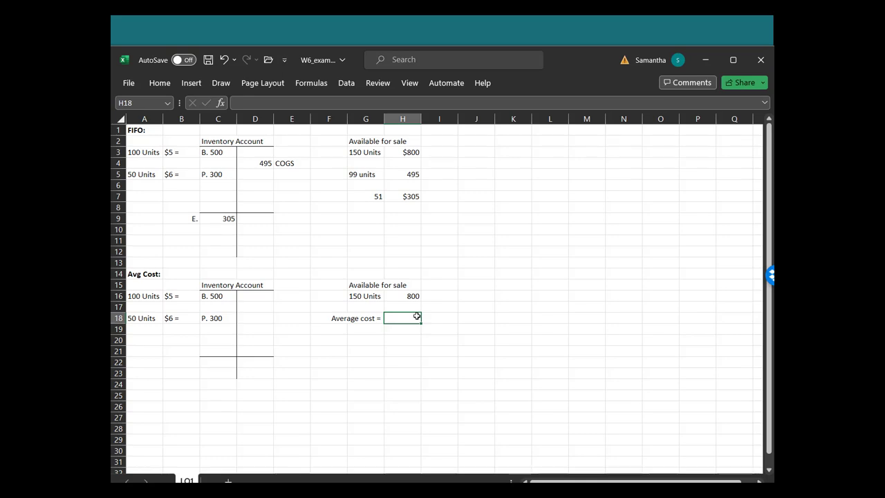
text(=)
key(Up)
key(Up)
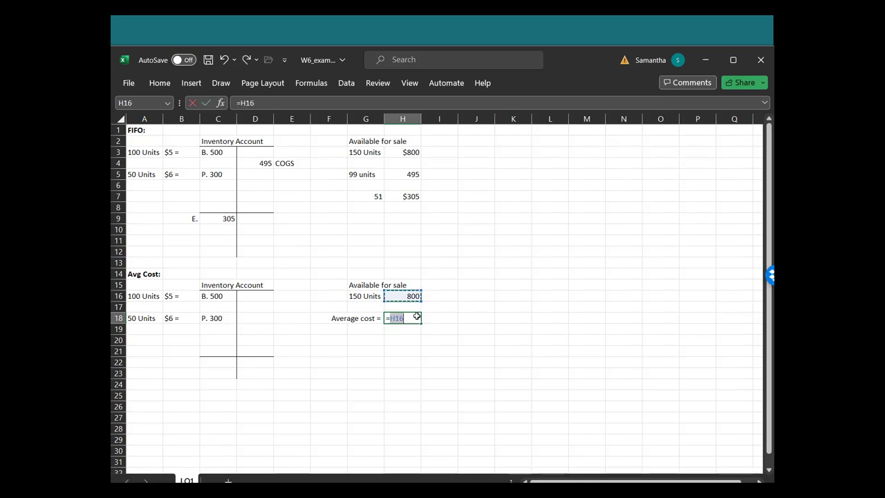
text(/15)
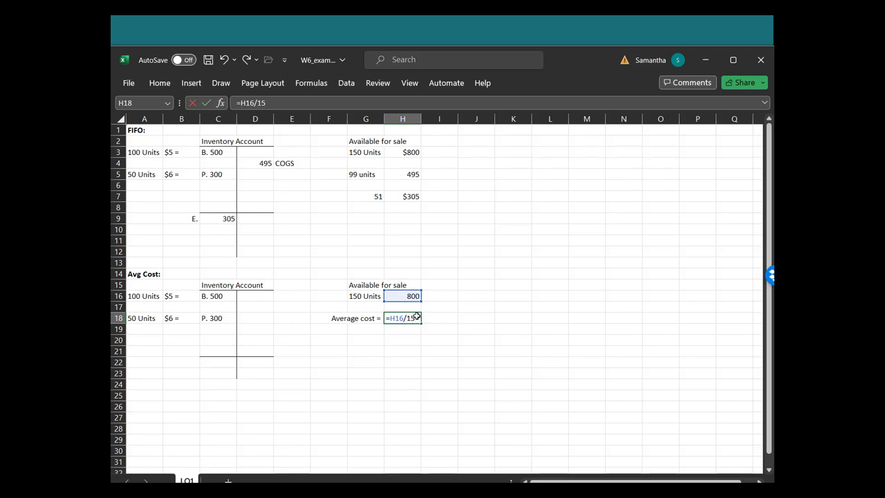
key(Return)
key(Up)
key(Up)
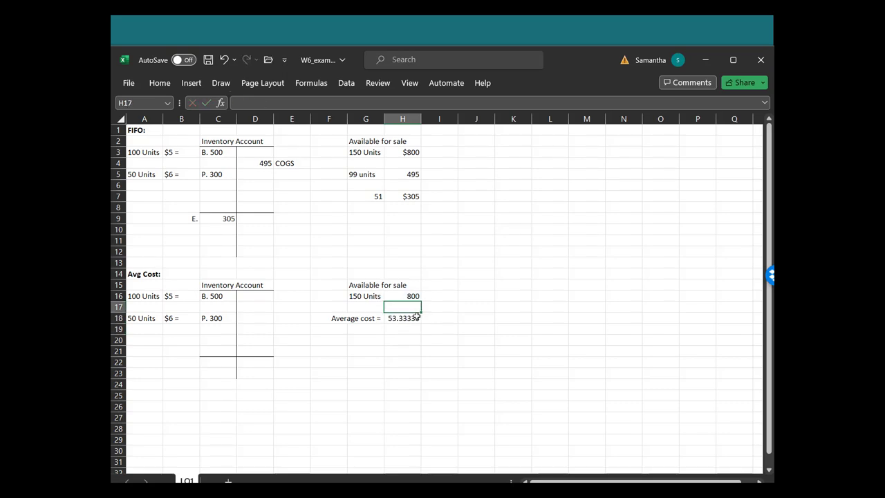
click(417, 316)
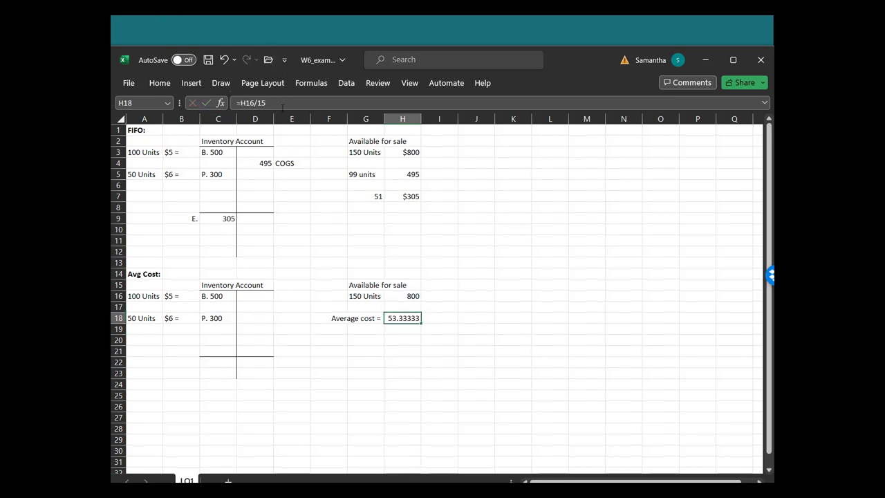
click(284, 104)
key(Return)
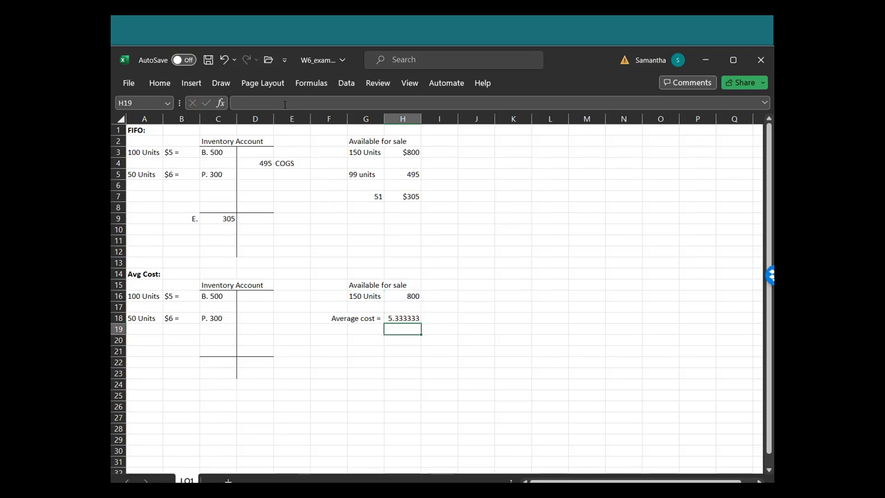
click(411, 317)
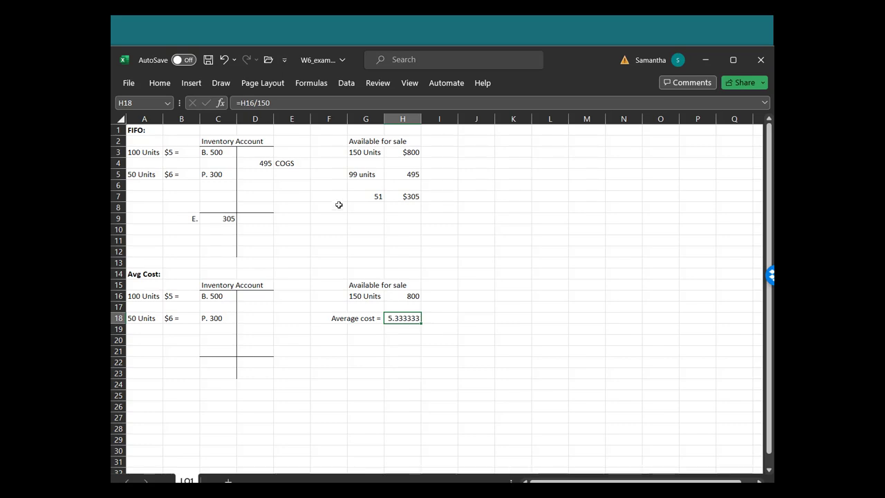
Step: Credit 528 COGS in D17 with =99*H18 and label it COGS in E17
click(267, 308)
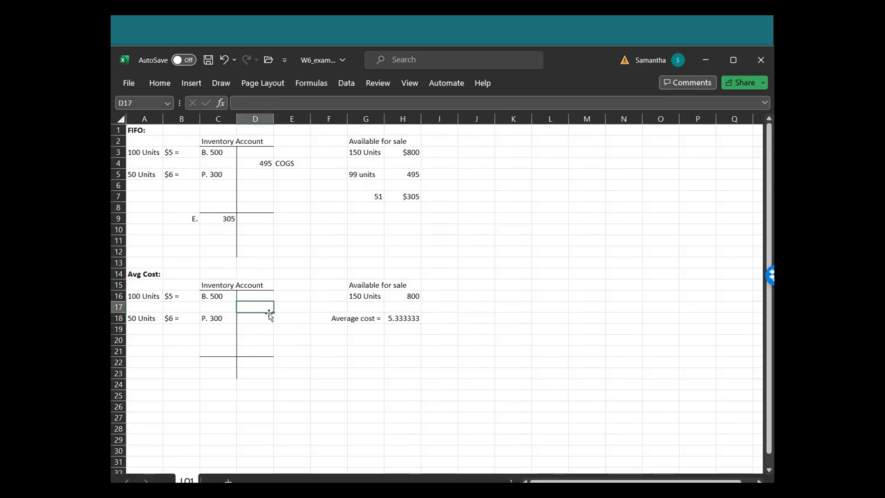
text(=99)
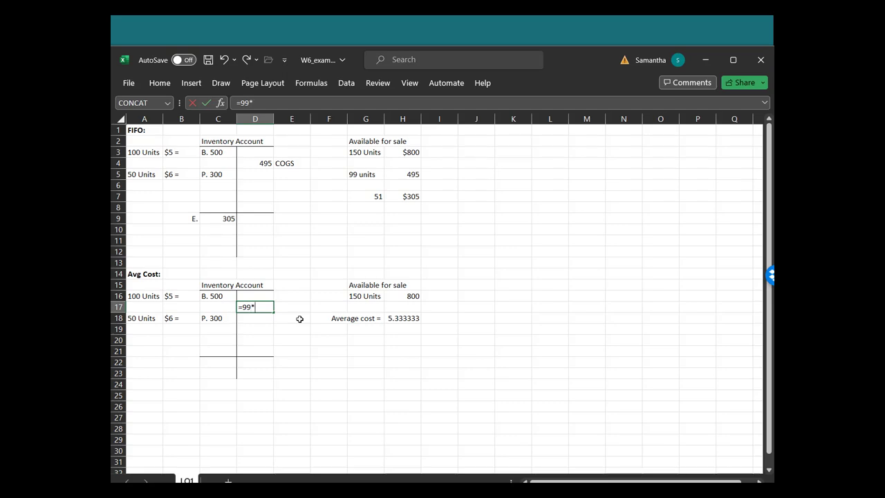
text(*)
click(403, 319)
key(Return)
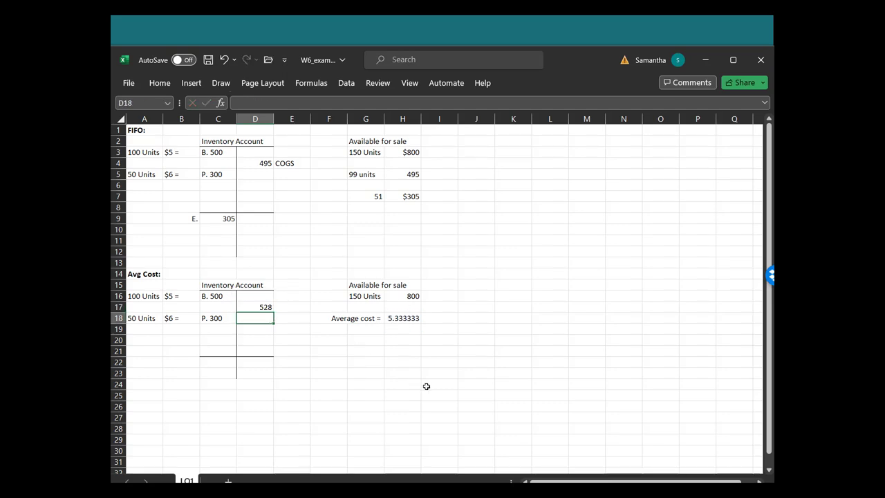
key(Up)
key(Right)
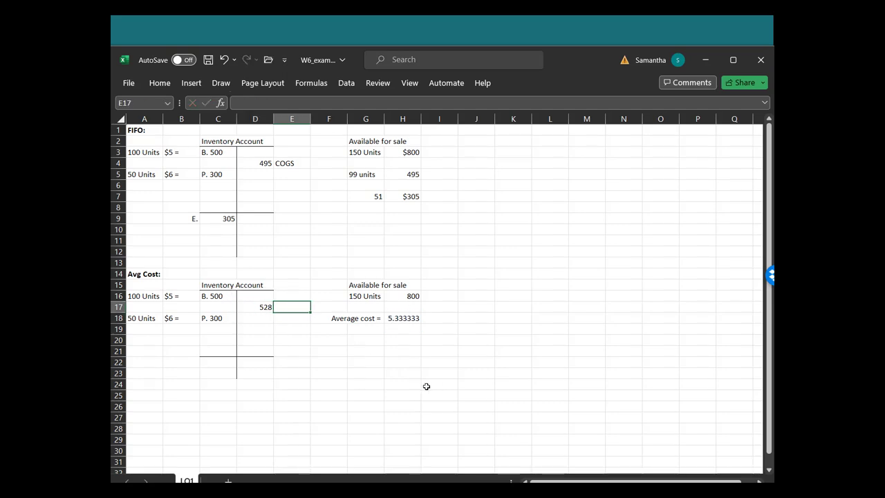
text(COGS)
key(Return)
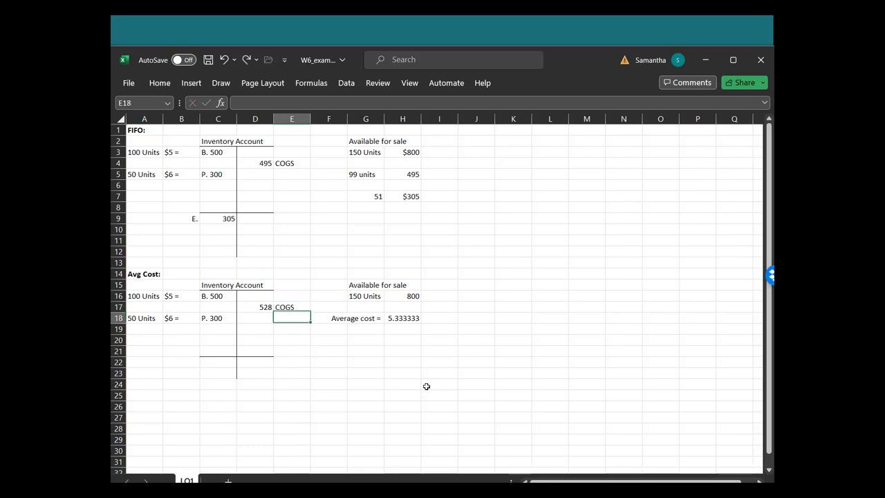
Step: Enter the average-cost ending inventory in C22 as =500+300-528, showing 272
key(Down)
key(Down)
key(Down)
key(Left)
key(Left)
key(Down)
key(Down)
key(Up)
text(=5-)
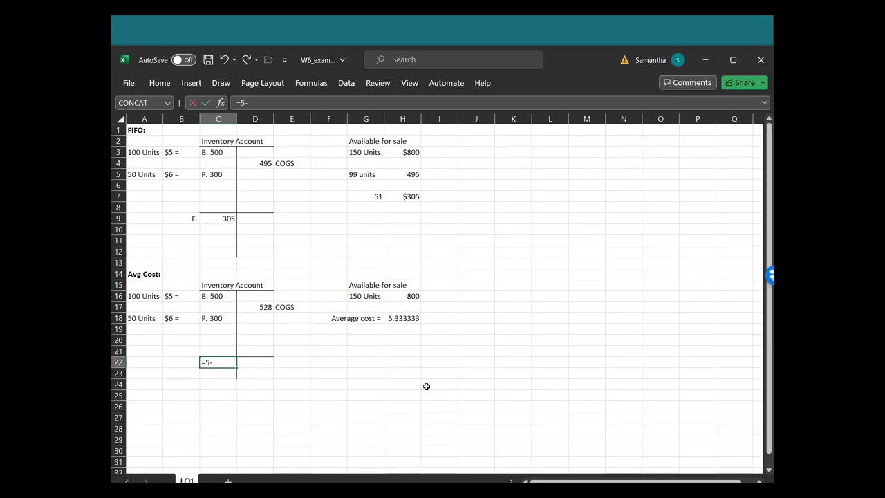
text(00+300)
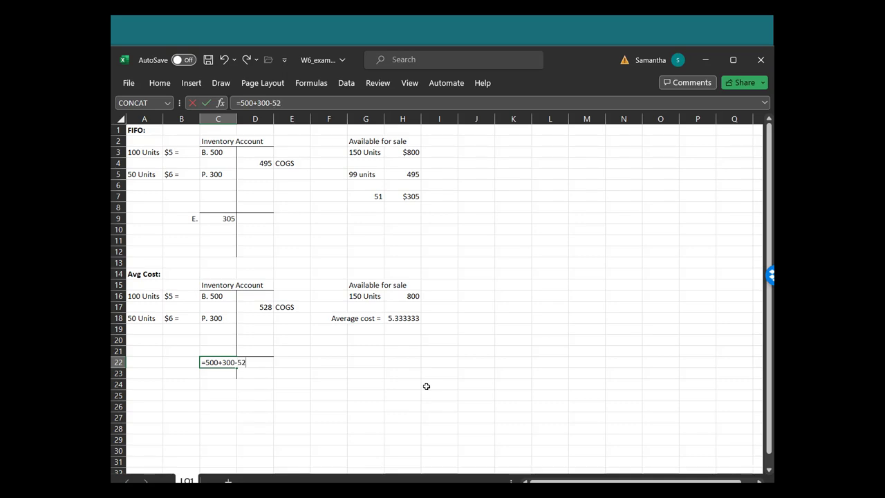
text(528)
key(Return)
Step: Copy the 'E.' label from B9 into B22 beside the 272 balance
key(Up)
key(Left)
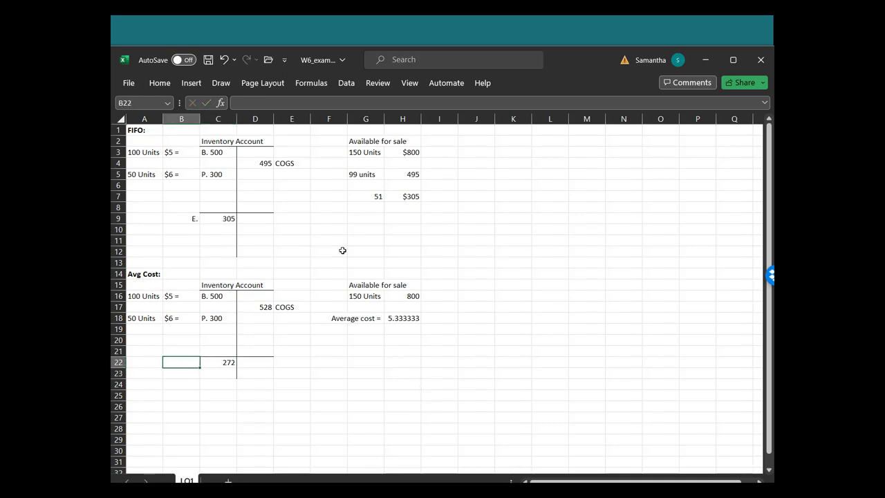
click(192, 218)
key(ctrl+c)
click(191, 360)
key(ctrl+v)
click(219, 405)
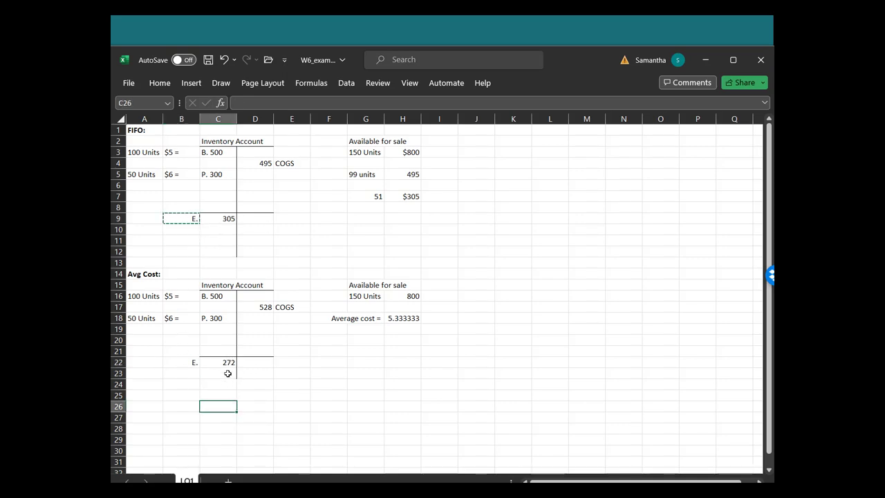
click(227, 373)
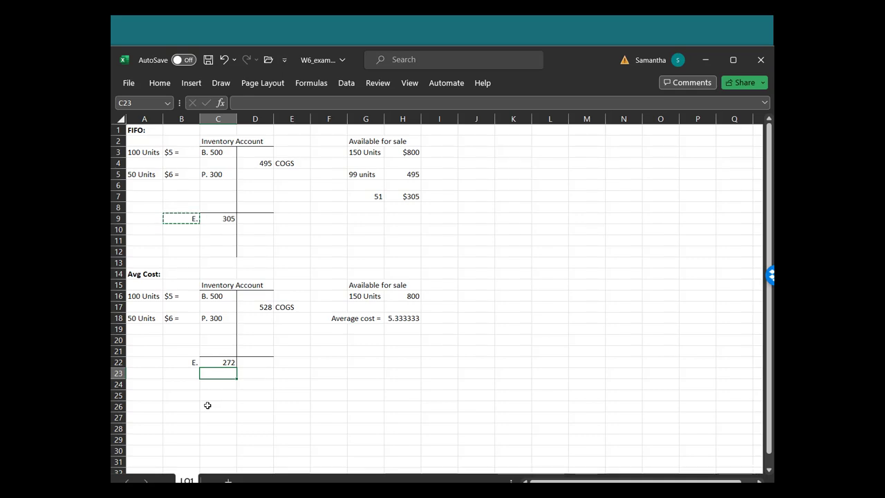
click(141, 133)
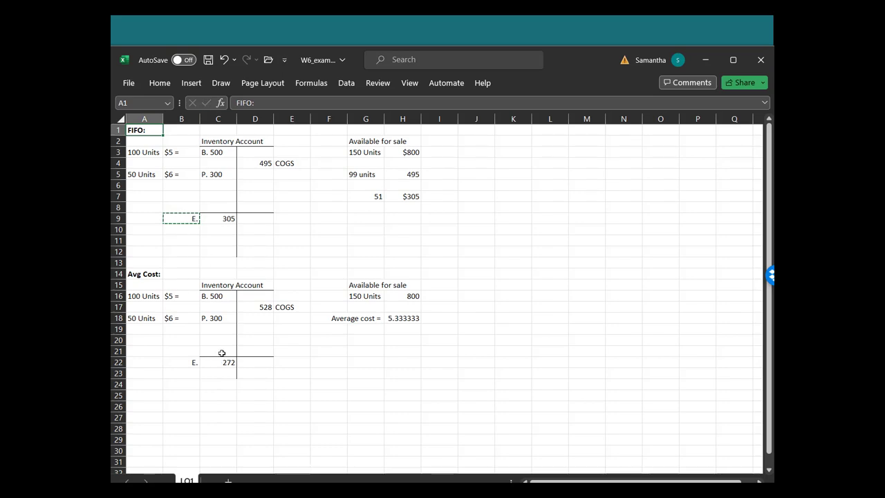
click(157, 276)
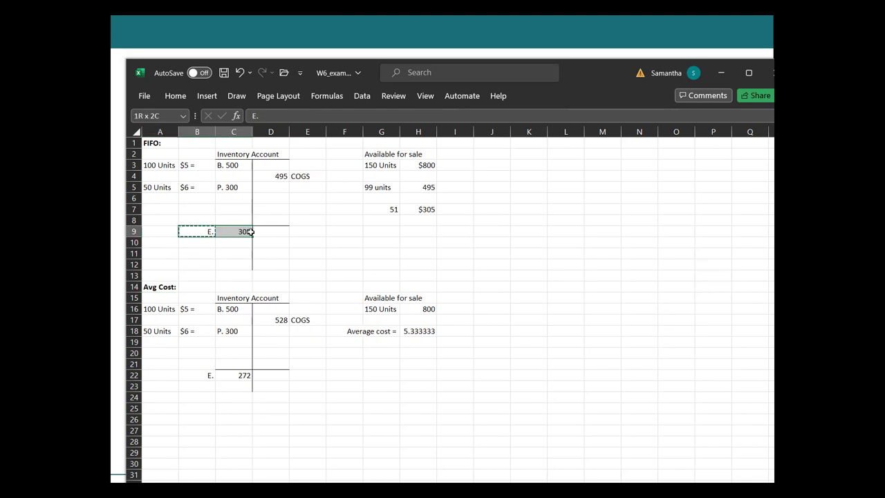
drag(198, 375, 246, 375)
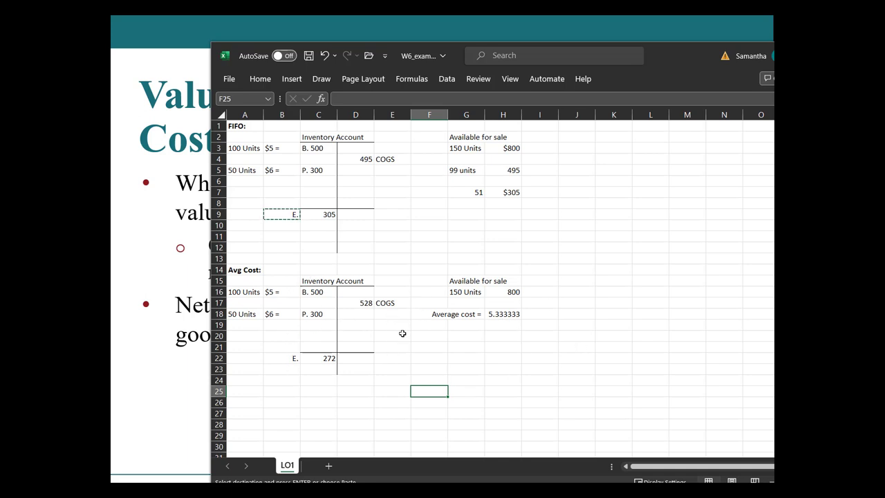
click(467, 387)
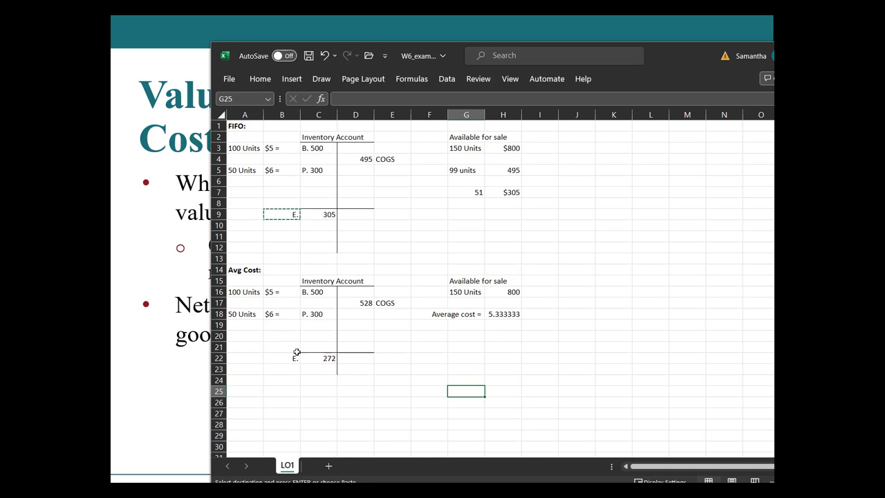
drag(294, 358, 356, 358)
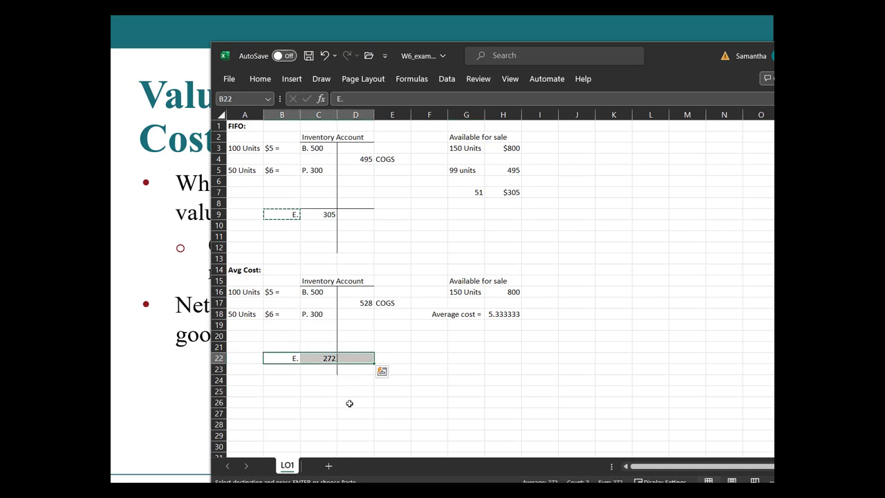
click(334, 390)
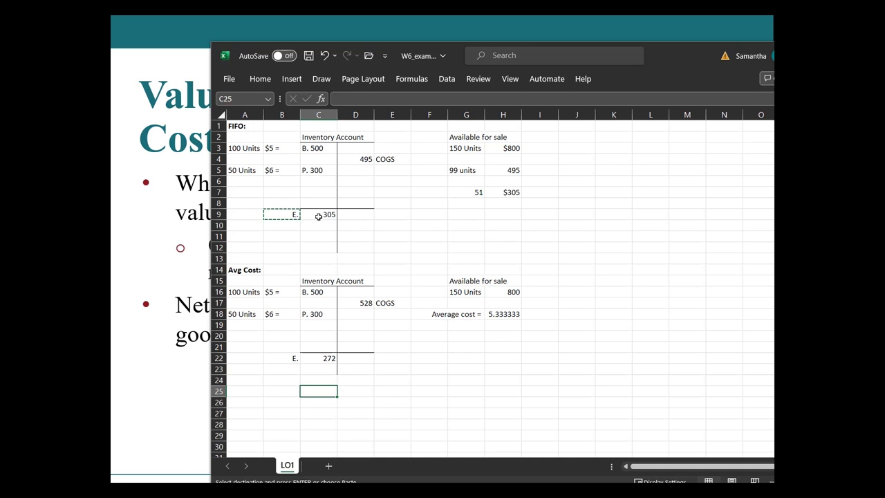
click(319, 214)
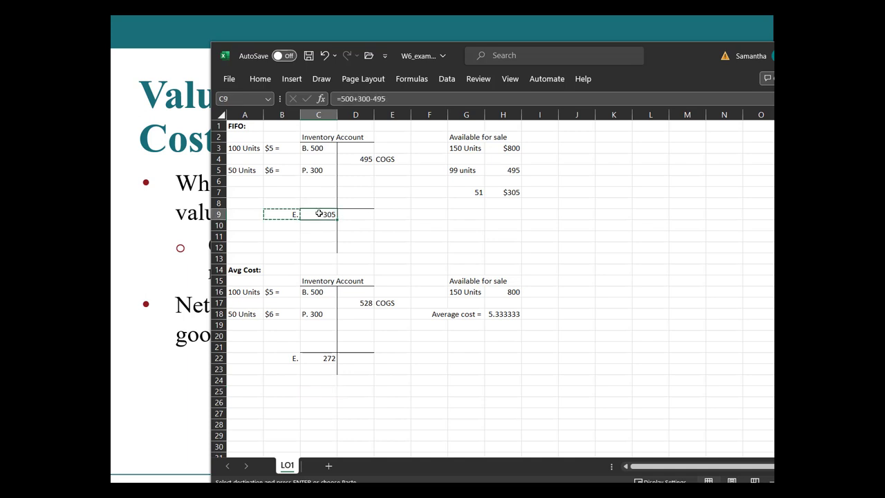
click(284, 359)
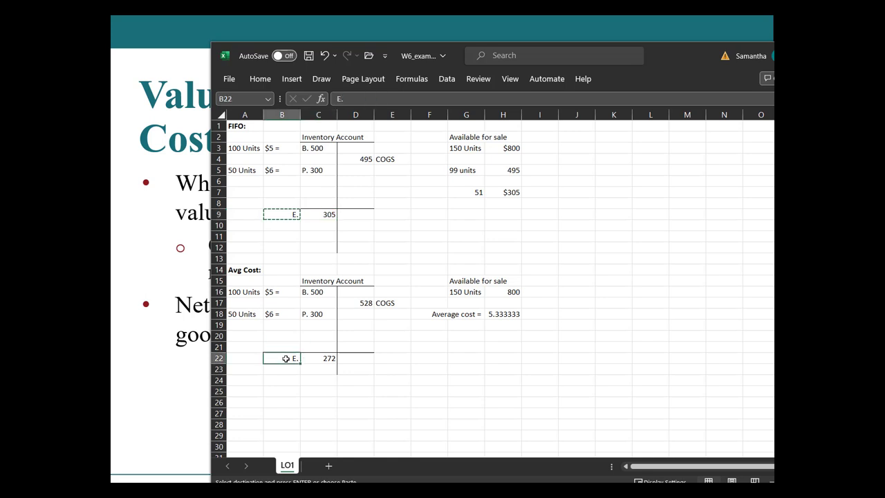
click(362, 362)
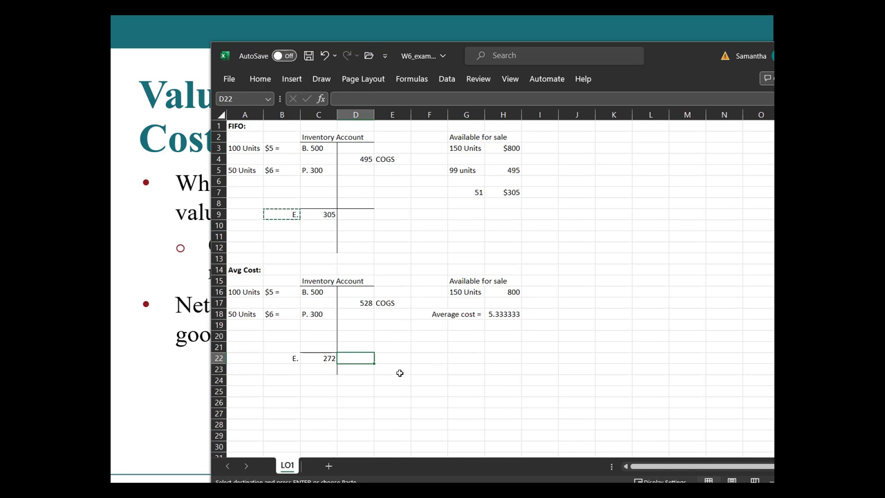
click(319, 358)
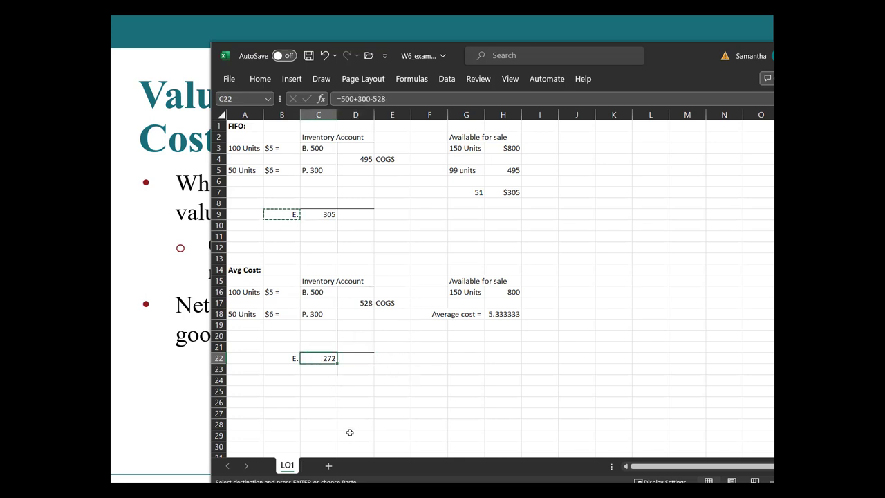
click(313, 215)
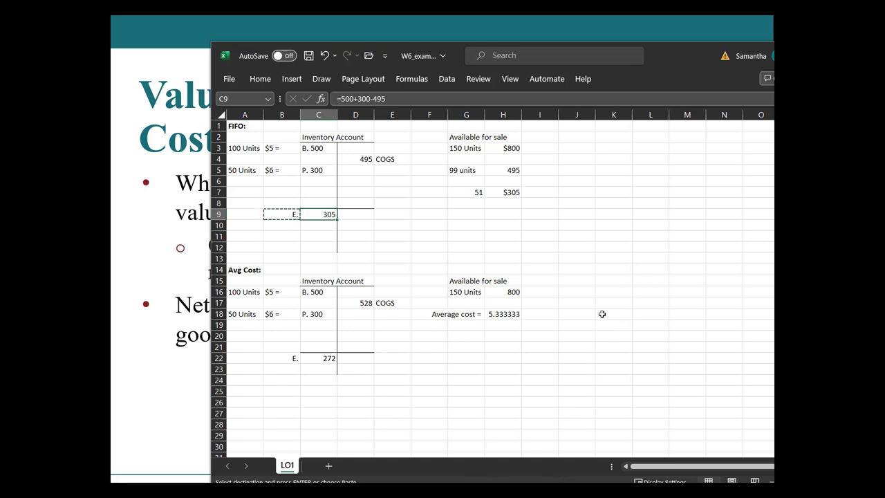
click(319, 249)
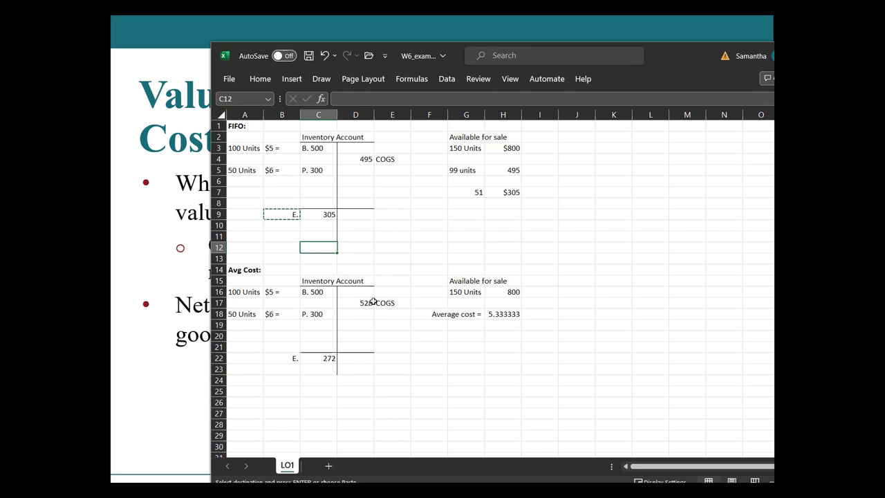
click(326, 214)
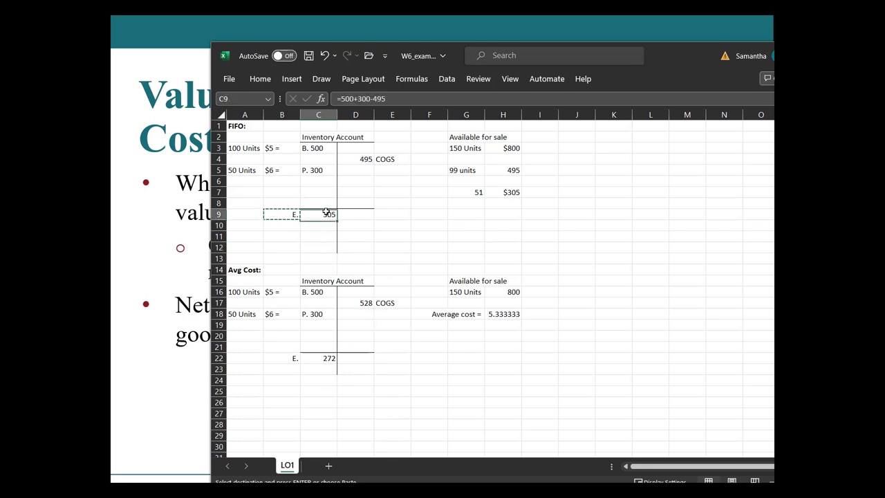
click(325, 358)
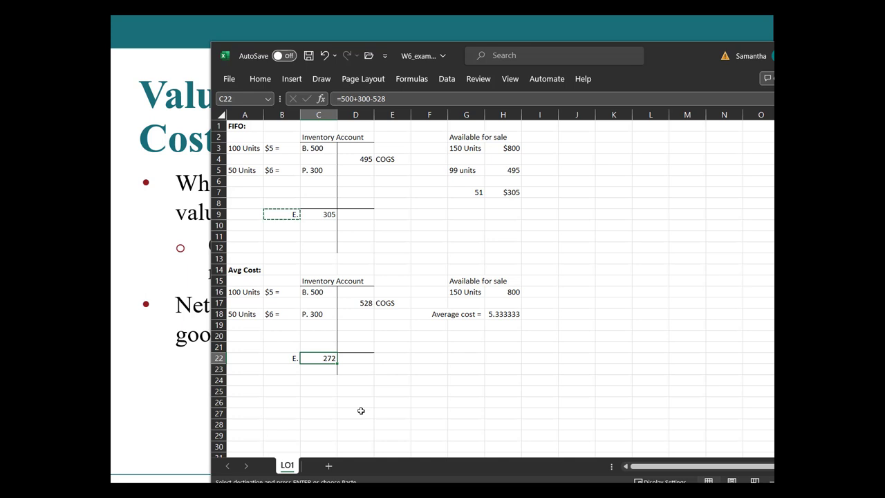
click(322, 348)
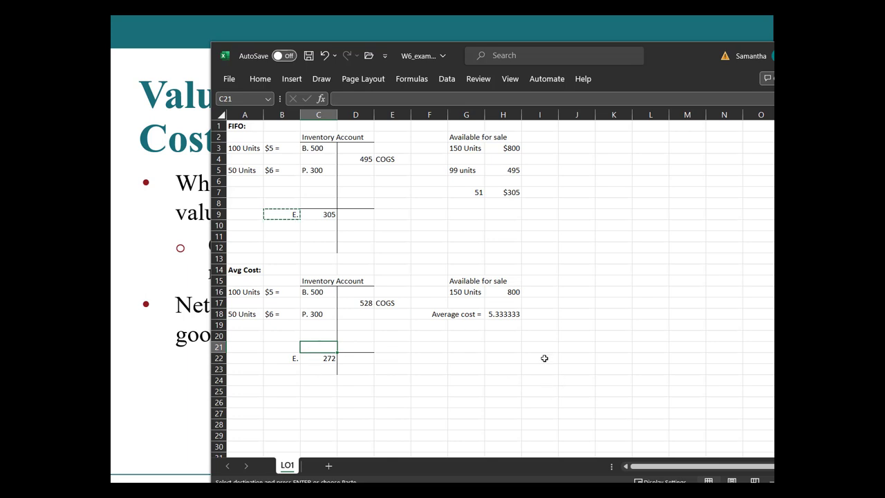
click(326, 359)
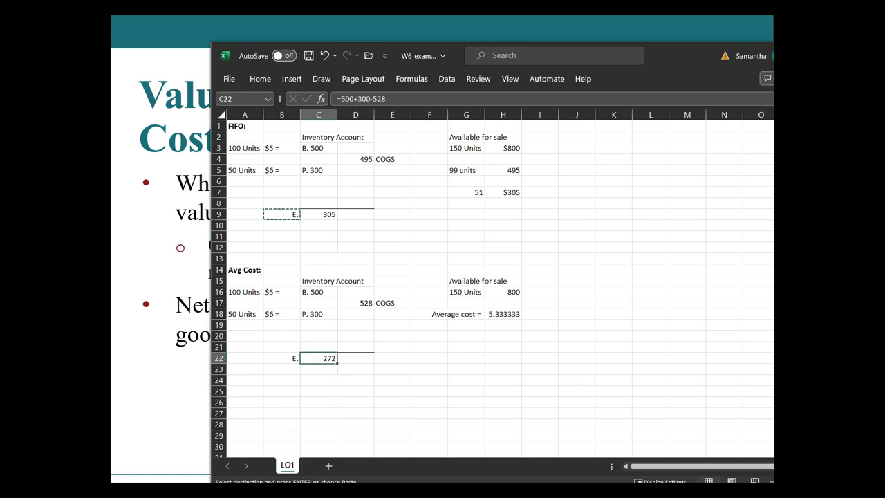
click(313, 225)
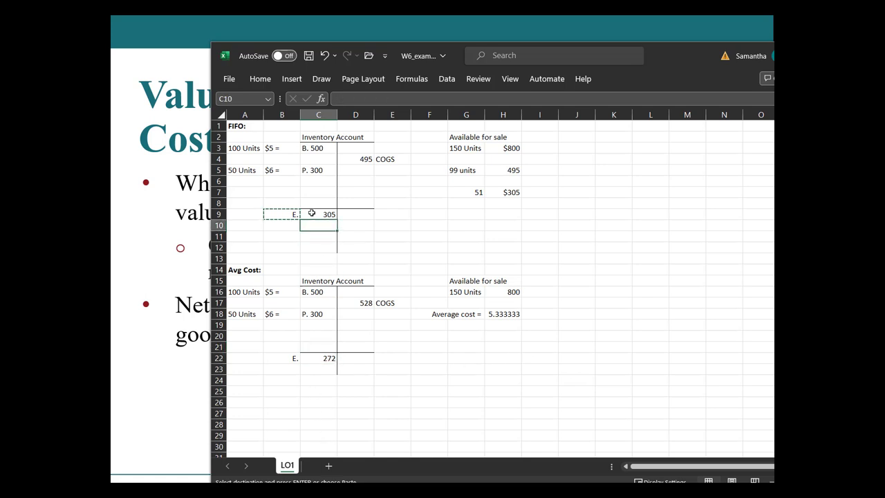
click(312, 213)
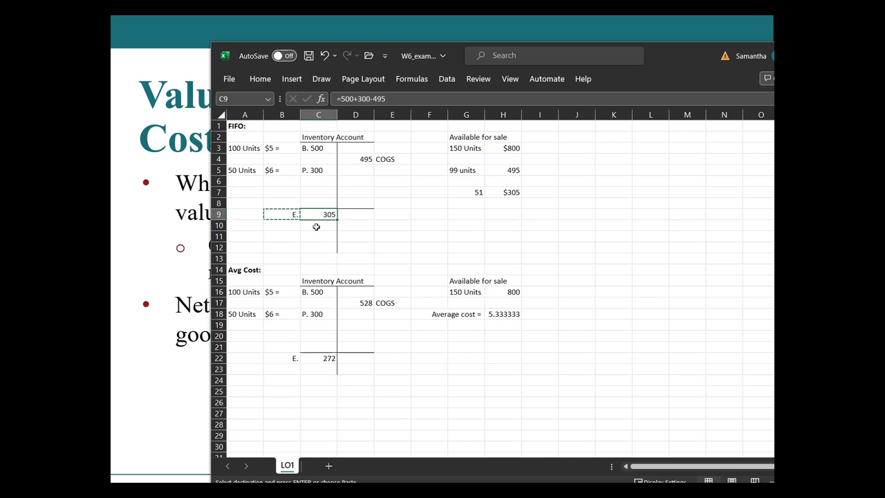
click(316, 226)
click(317, 213)
click(318, 227)
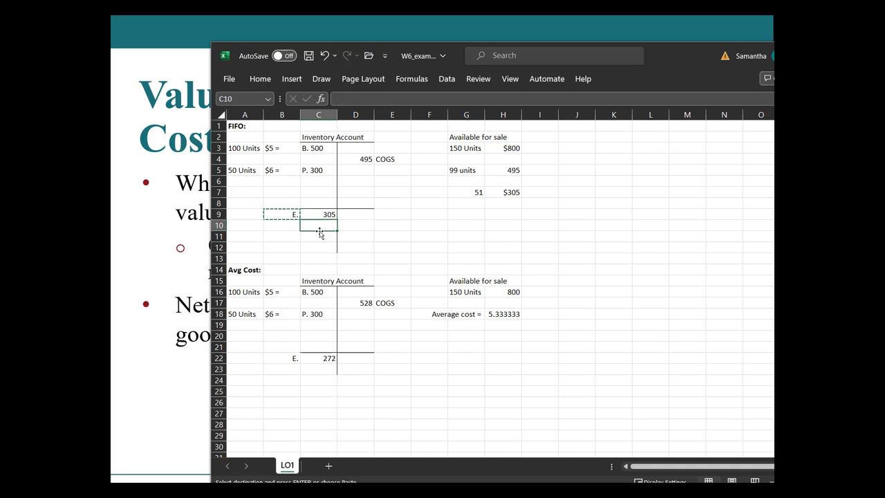
click(321, 348)
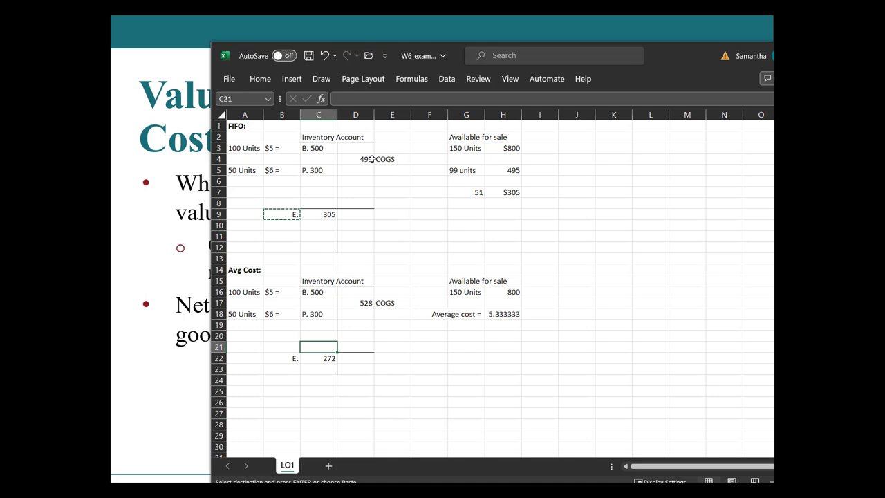
click(366, 304)
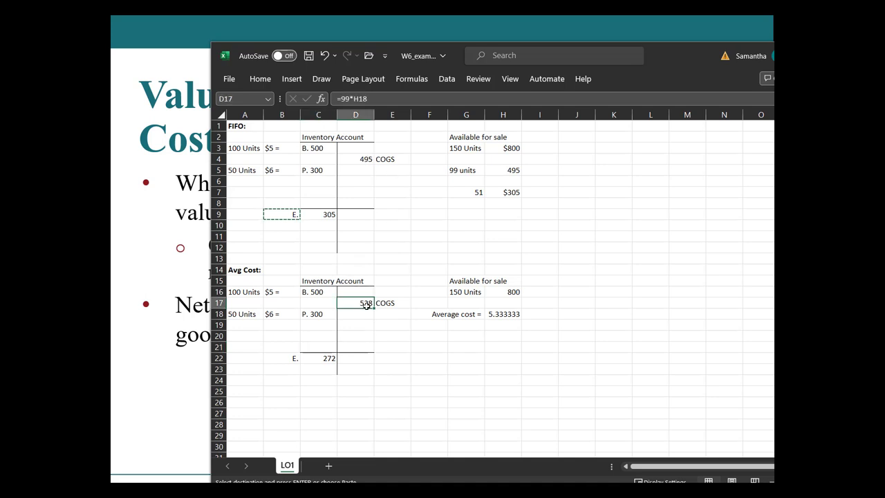
drag(366, 304, 385, 309)
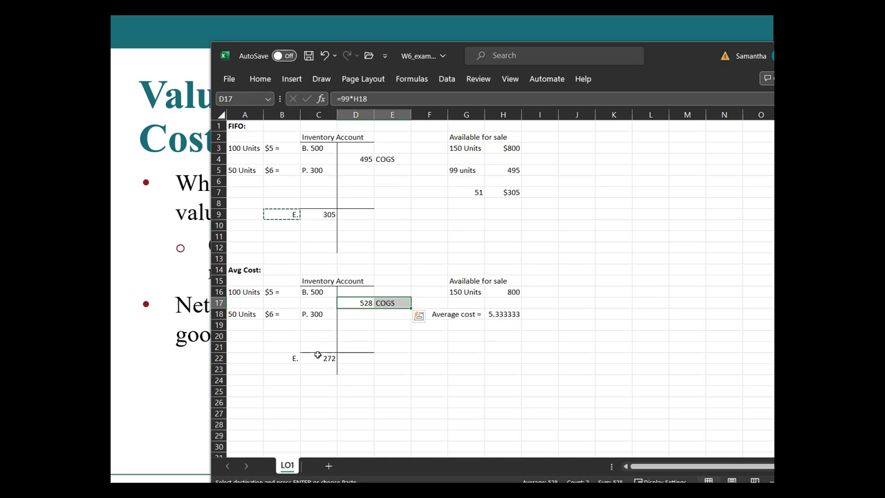
click(367, 160)
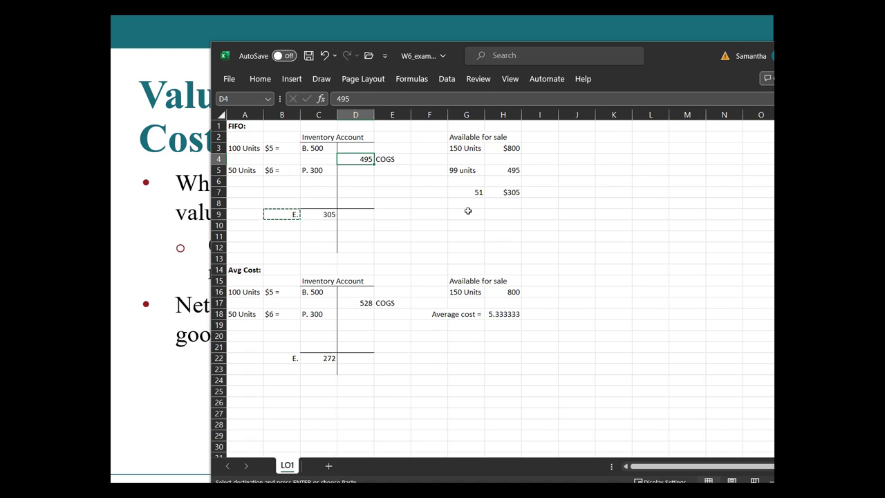
drag(304, 123, 304, 358)
click(372, 123)
drag(373, 124, 367, 380)
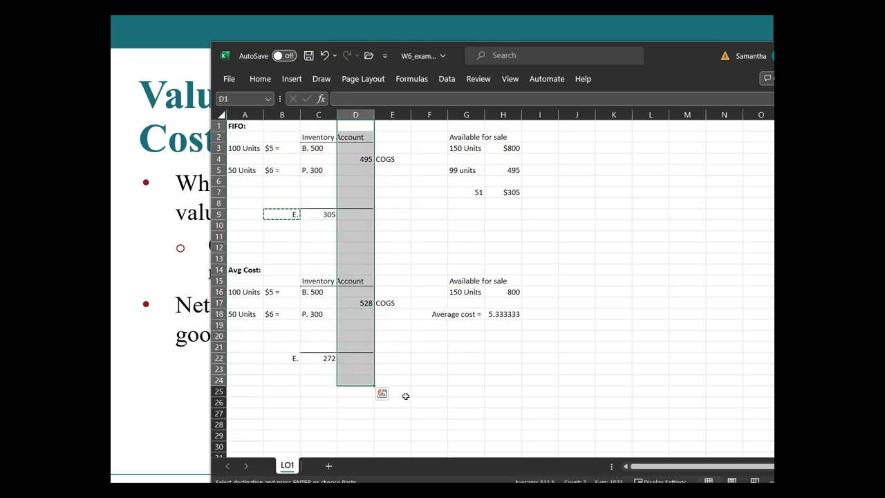
click(431, 380)
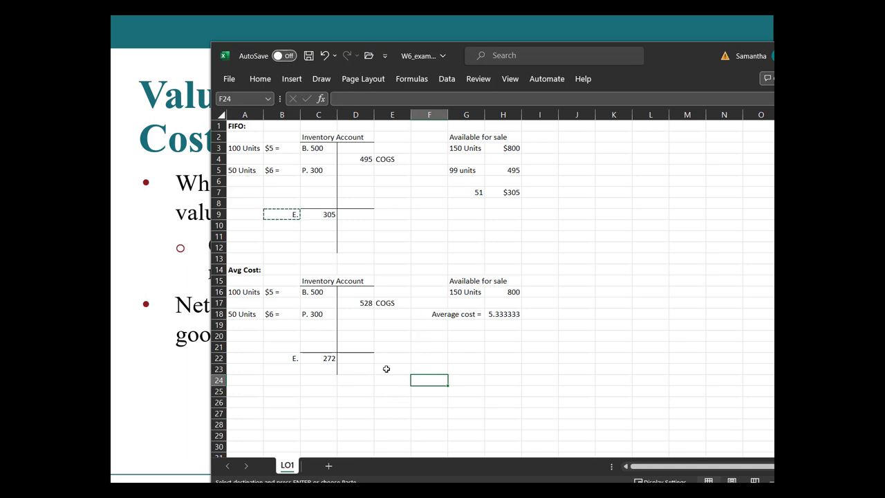
click(362, 157)
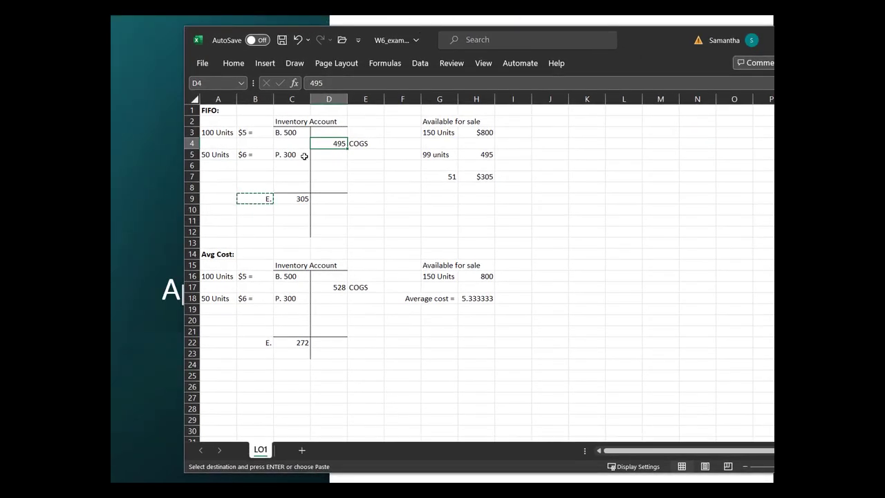
Step: Credit a 5 impairment in D5 labelled 'Impairement - COGS' in E5
click(312, 156)
text(5)
key(Tab)
text(Impairement)
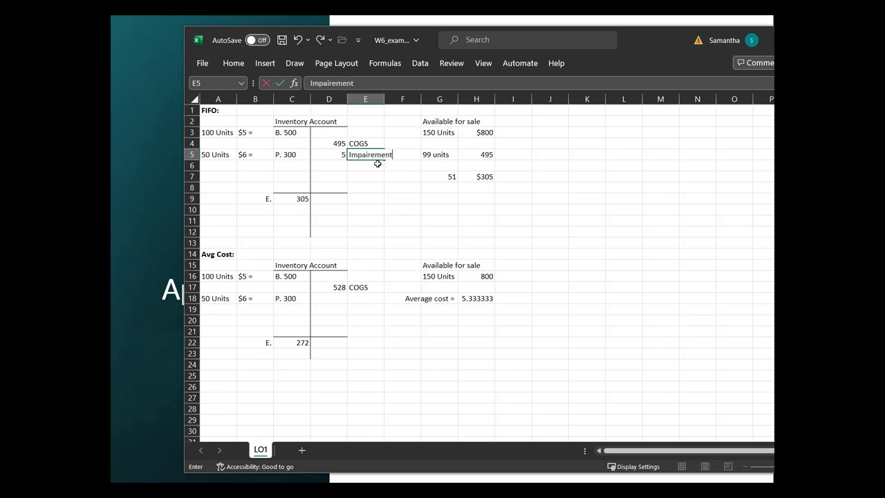
text( - COGS)
key(Return)
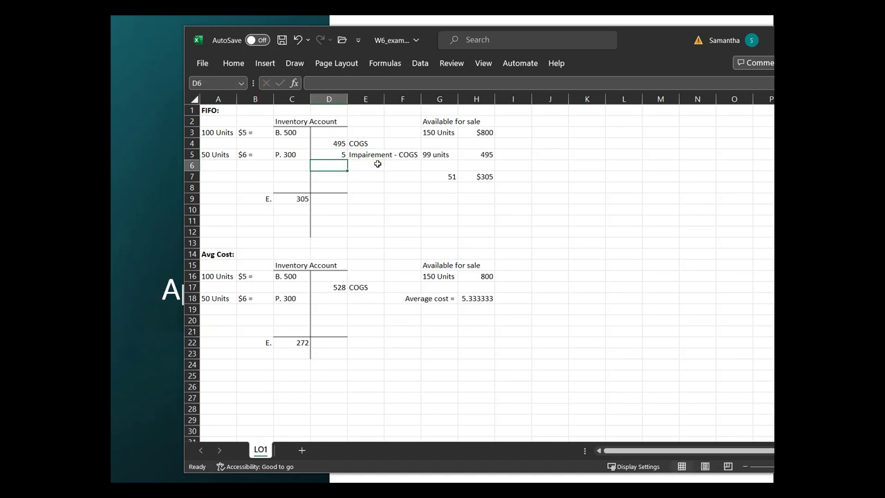
Step: Change the FIFO ending inventory in C9 to =500+300-495-5, giving 300
key(Up)
key(Left)
key(Down)
key(Down)
key(Down)
key(Down)
key(Down)
key(Left)
key(Up)
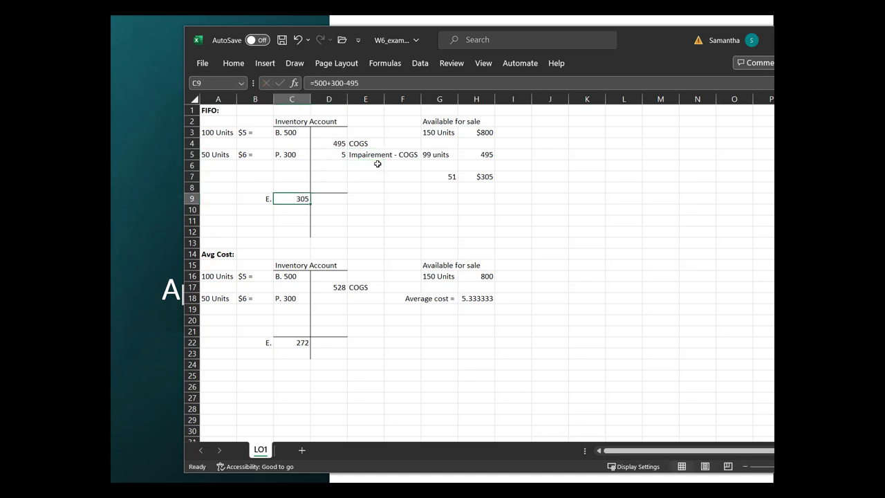
click(398, 82)
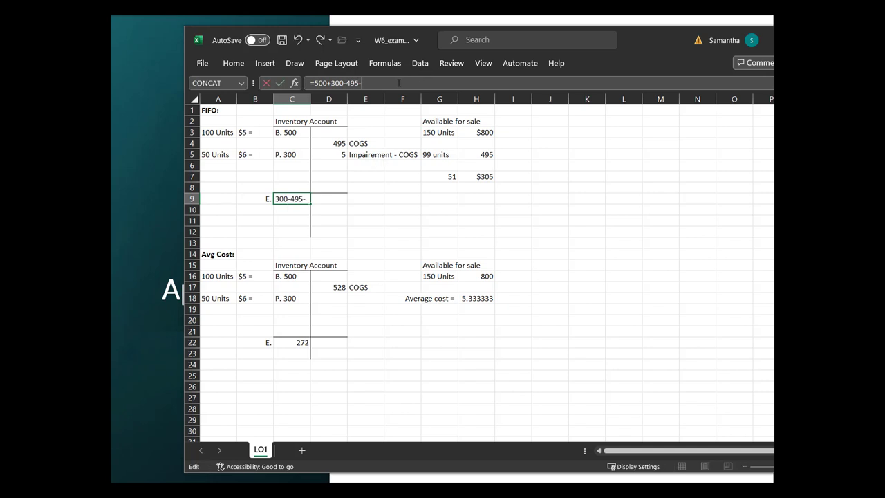
key(Return)
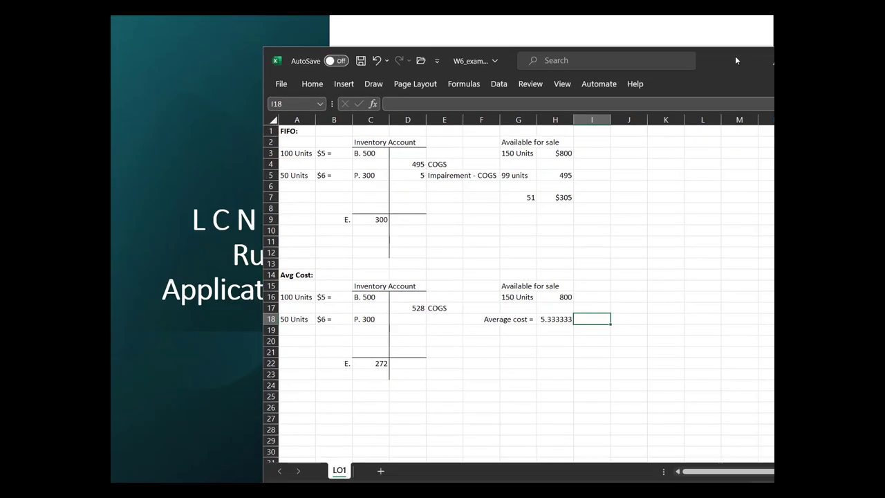
drag(402, 176, 432, 177)
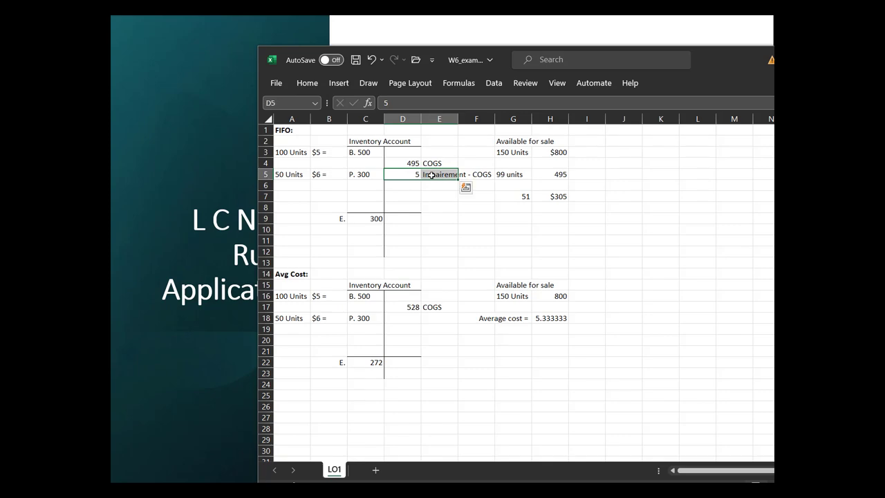